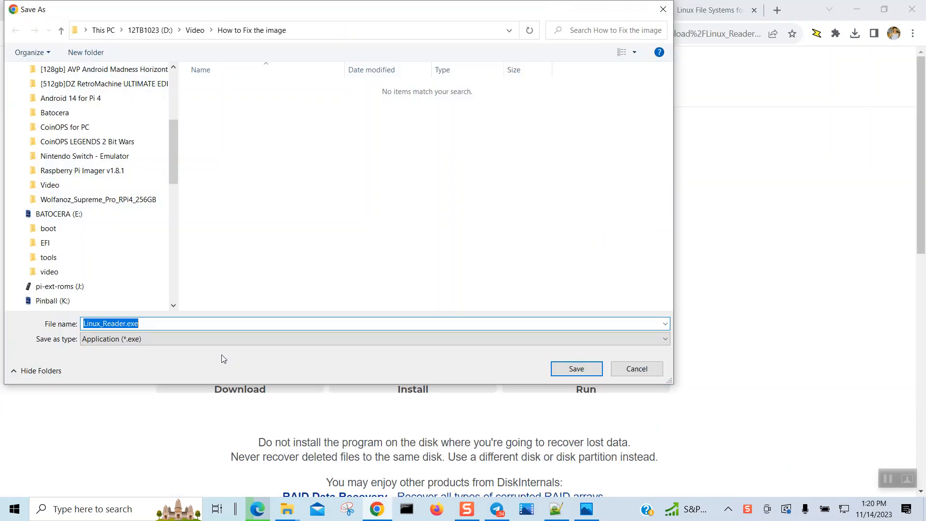
Save the Linux_Reader.exe installer in the Batocera folder on the 12TB1023 (D:) drive.
left_click(150, 30)
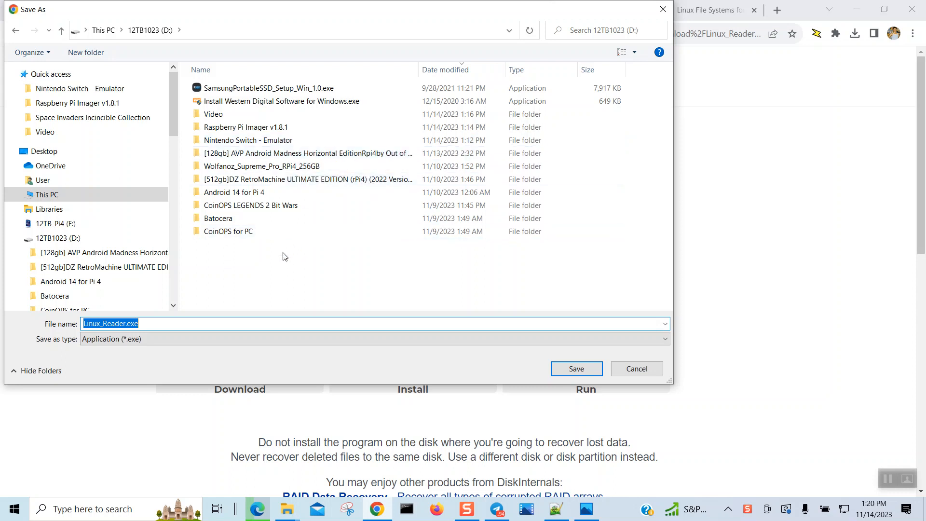
double_click(280, 220)
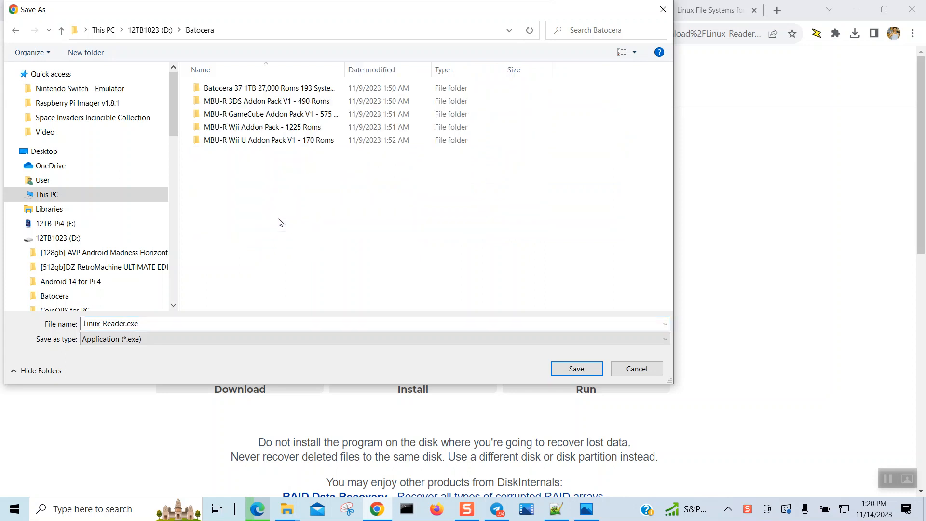
left_click(559, 367)
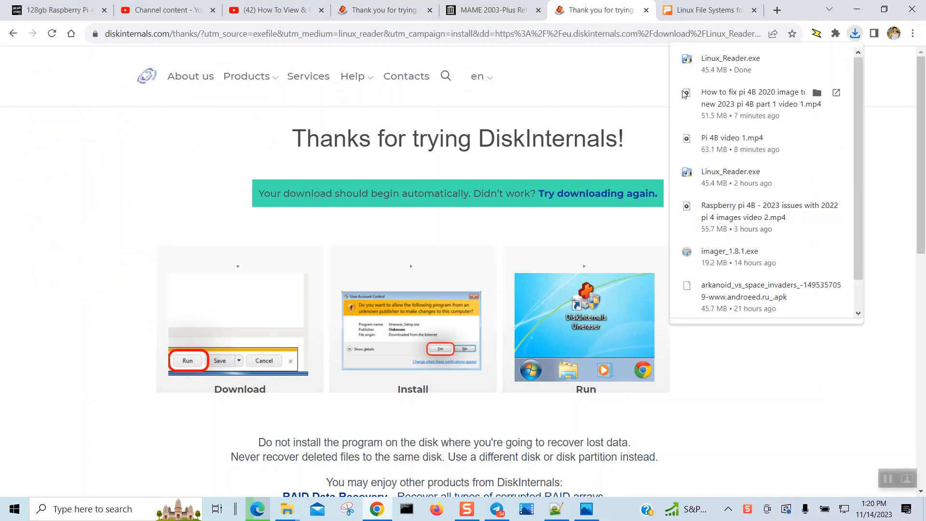
Run the downloaded Linux_Reader.exe, accept the license, and install DiskInternals Linux Reader in the default folder with launch on finish enabled.
left_click(723, 72)
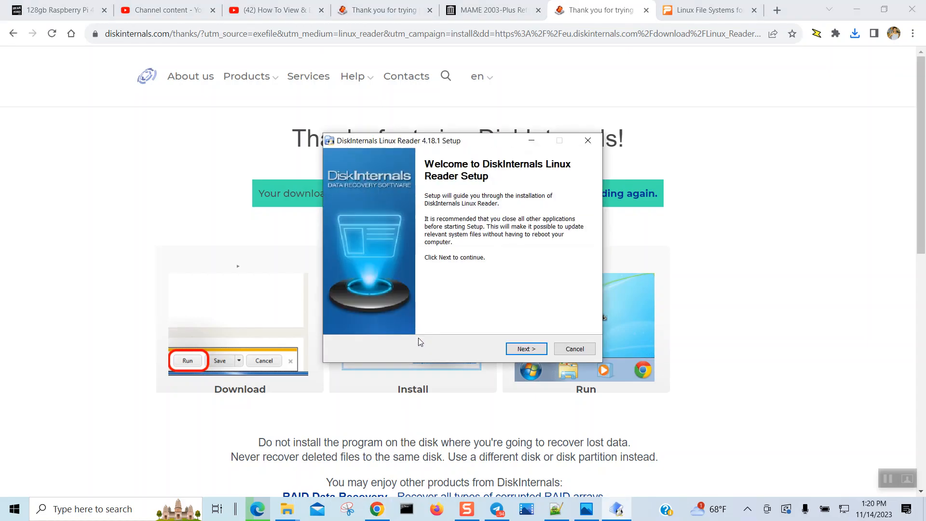
left_click(525, 348)
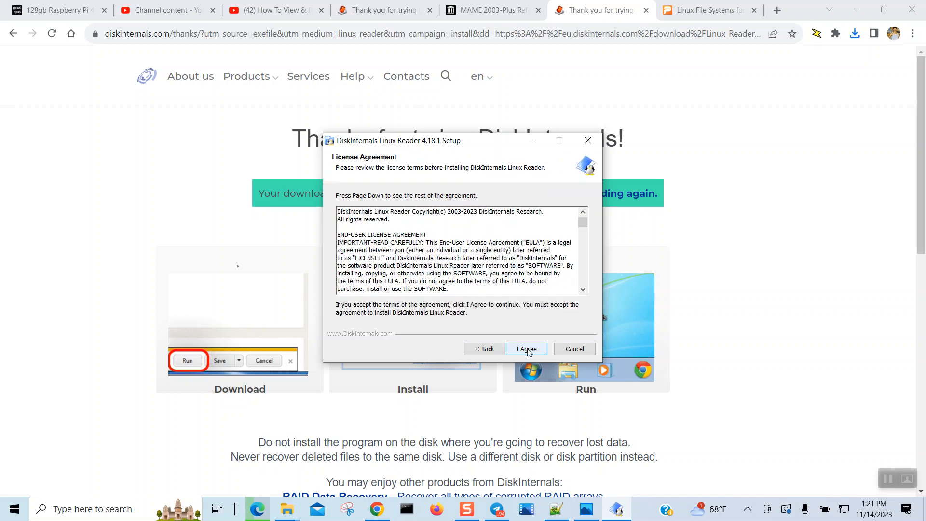
left_click(527, 350)
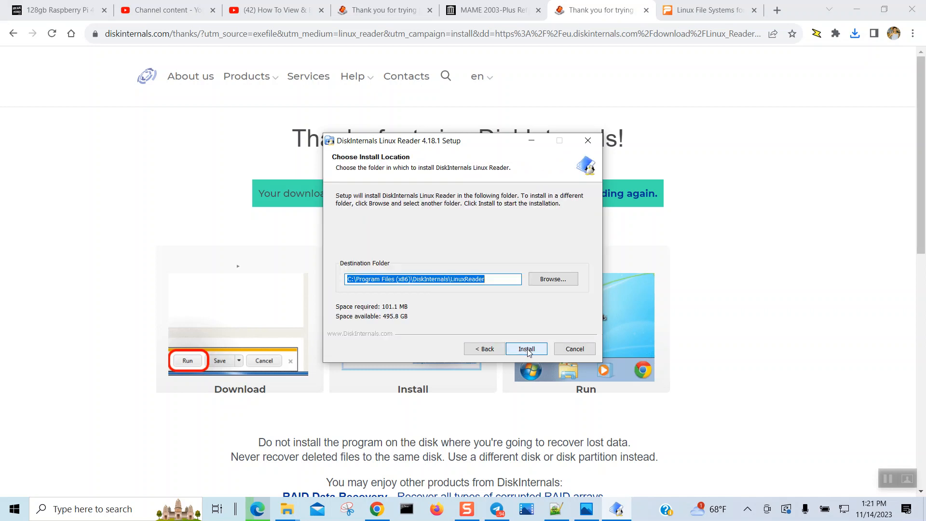
left_click(527, 349)
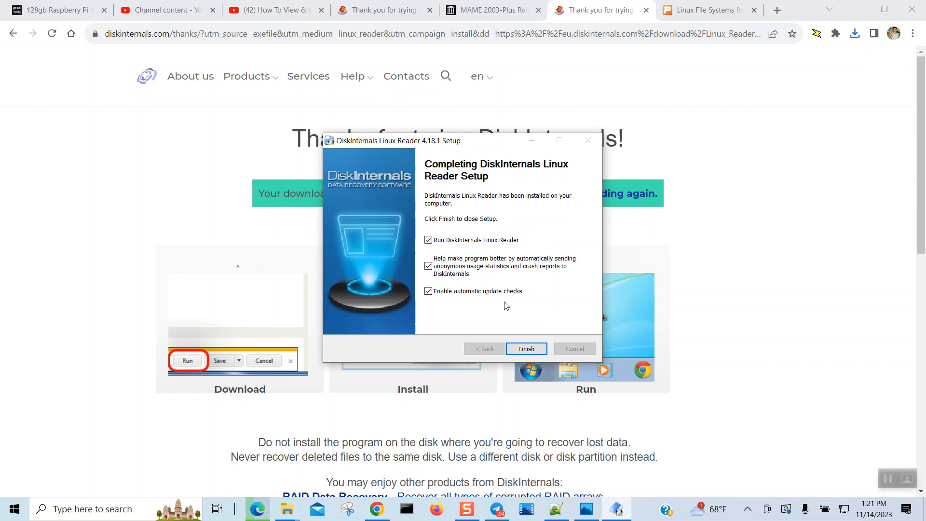
left_click(526, 349)
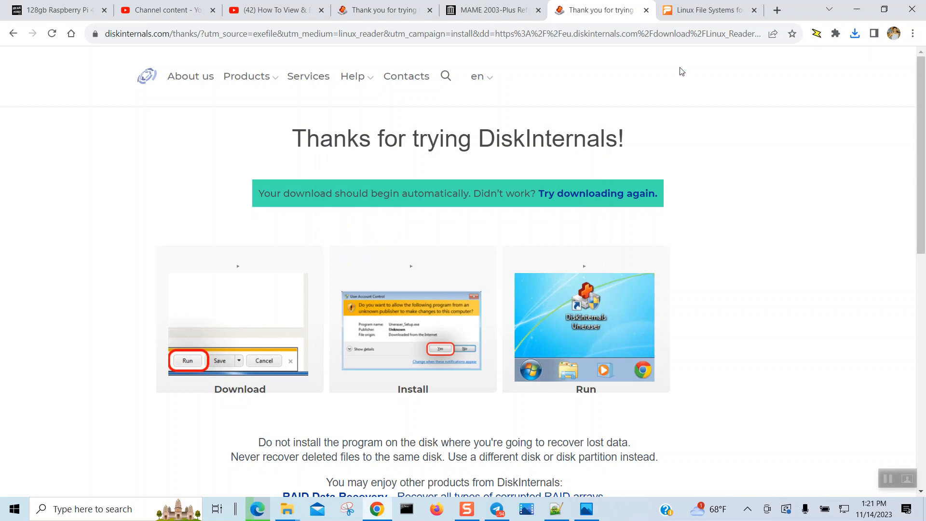
View Paragon's Linux File Systems for Windows page, then return through the DiskInternals thank-you page to the previous page.
left_click(700, 19)
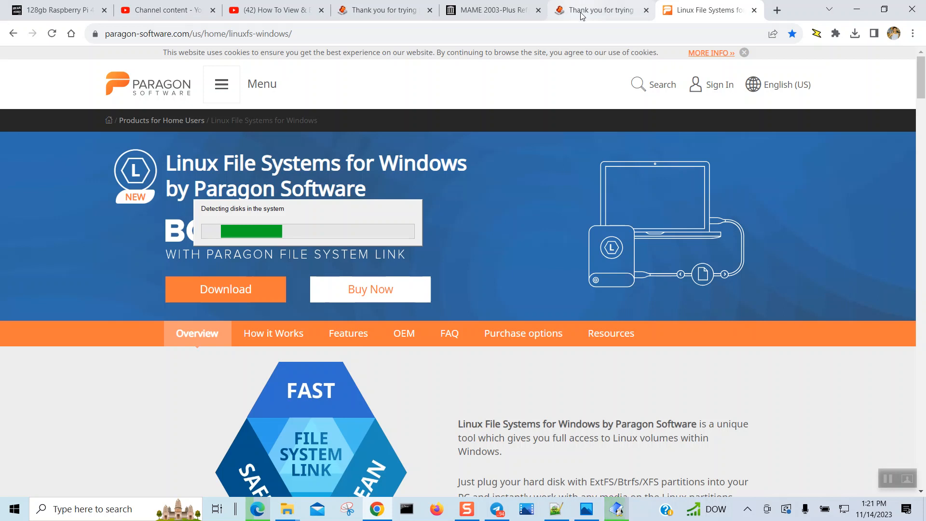
mouse_move(581, 17)
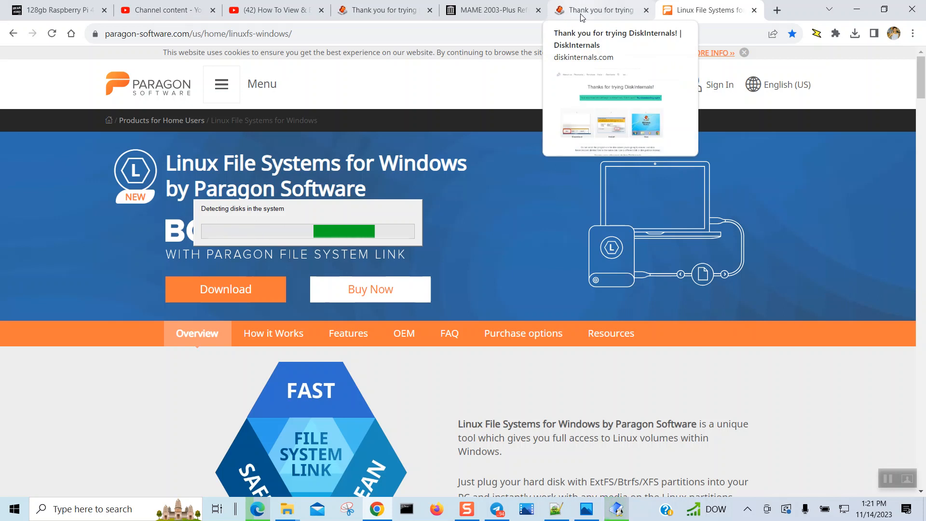
left_click(582, 15)
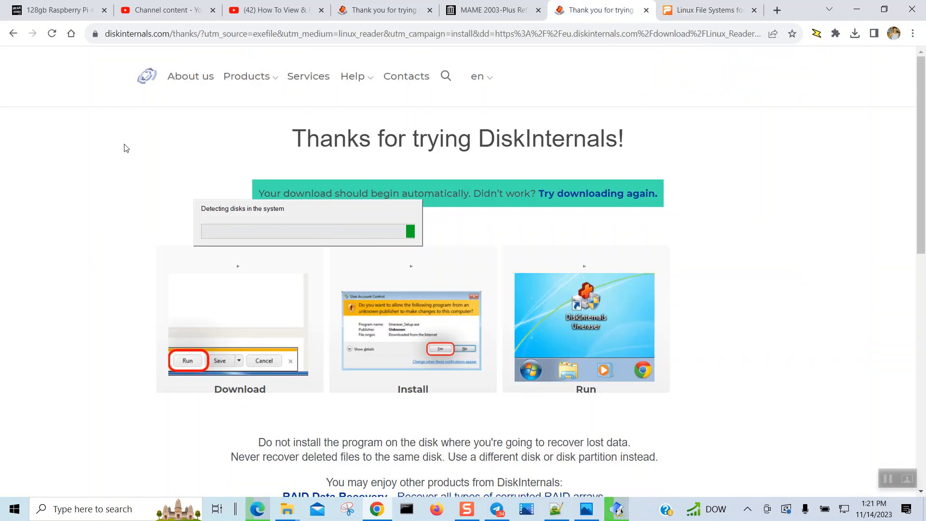
left_click(12, 37)
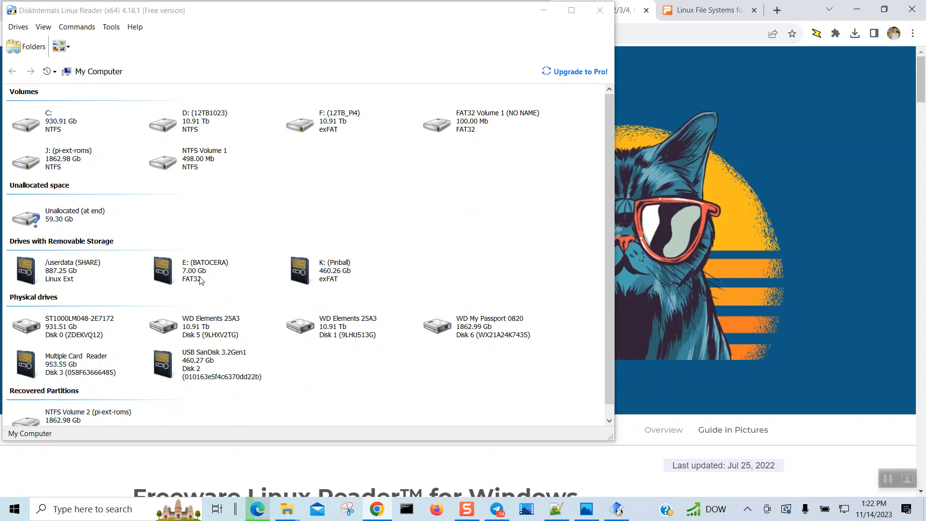
Open the /userdata (SHARE) Linux Ext volume in a maximized Linux Reader window and resize the preview area below the file list.
double_click(61, 278)
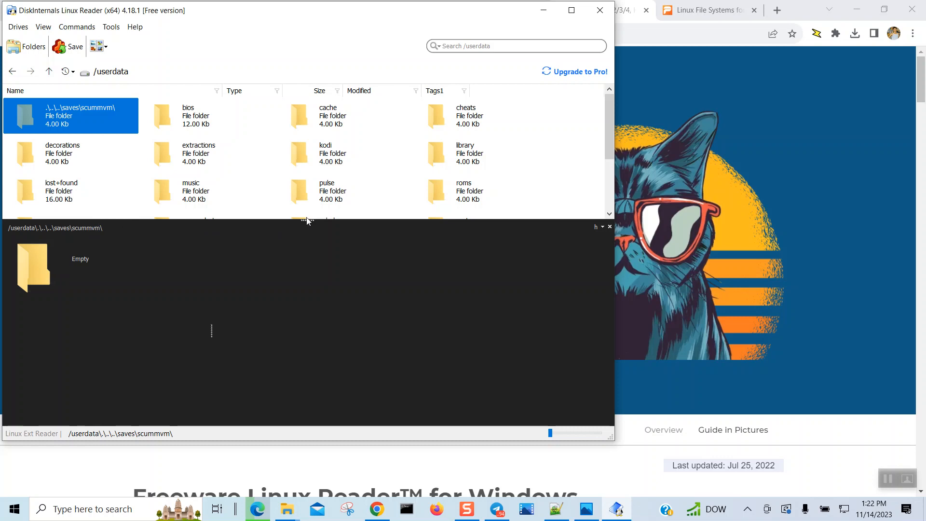
left_click_drag(306, 221, 301, 294)
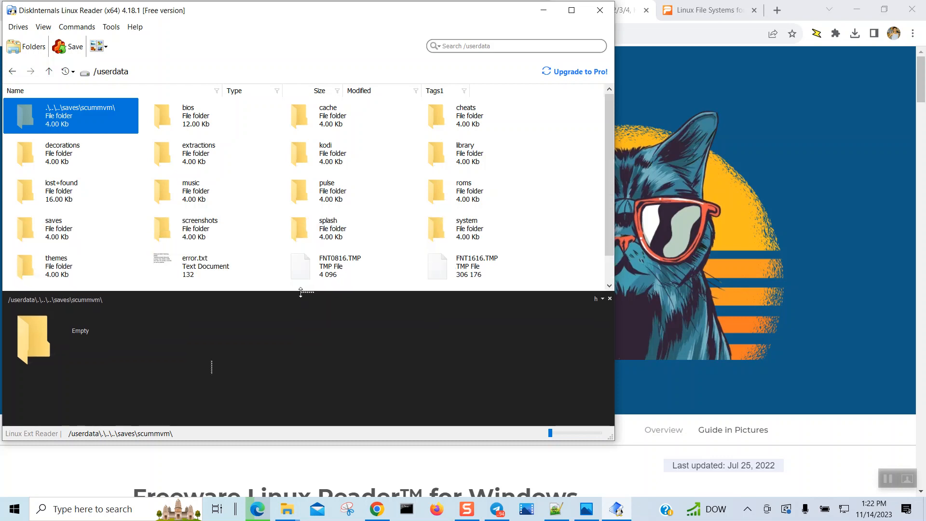
left_click(197, 116)
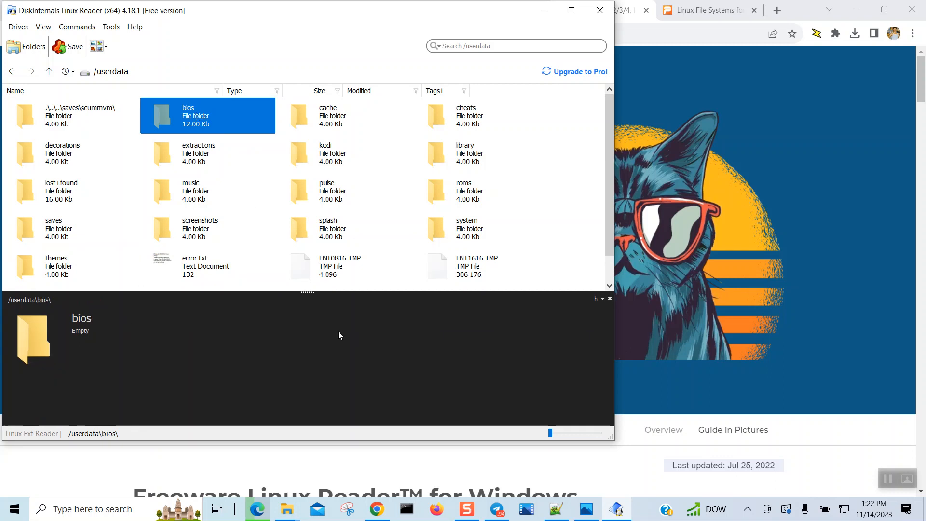
left_click(571, 10)
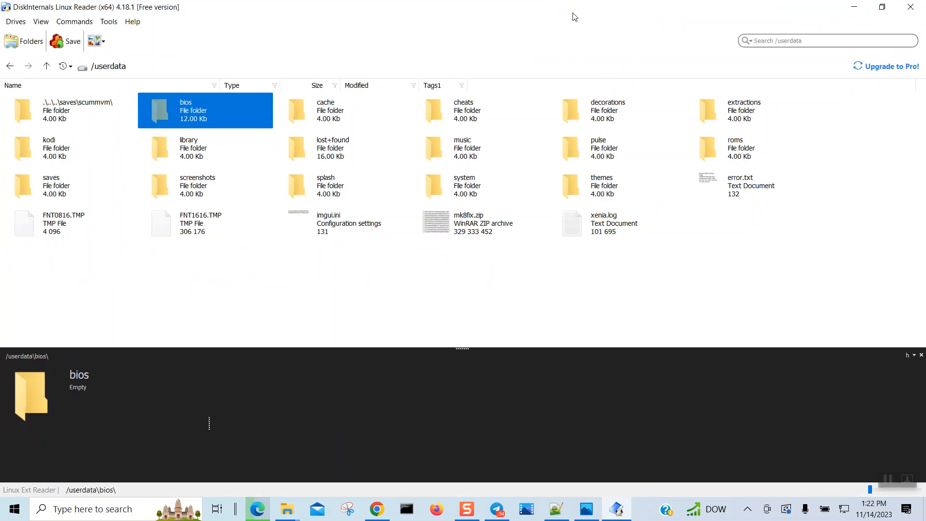
left_click_drag(464, 347, 463, 276)
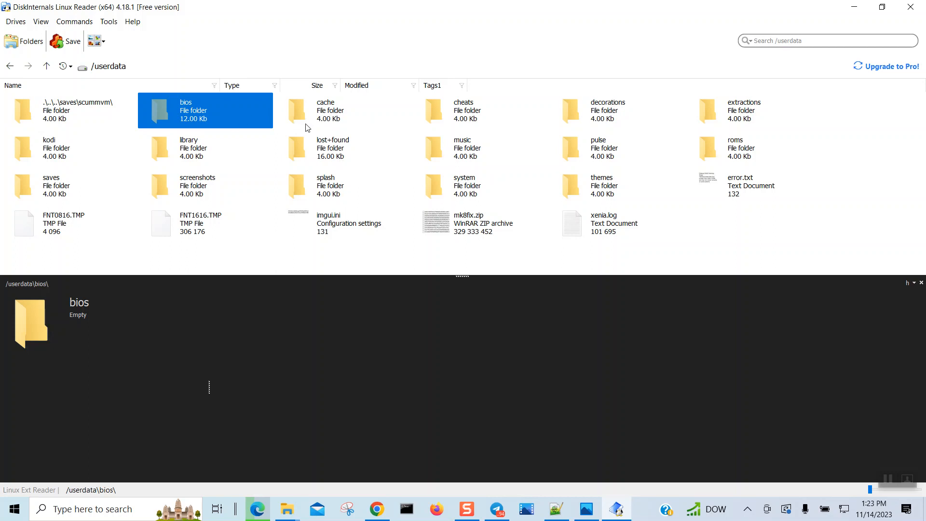
Browse from /userdata into the wheel folder of the 3ds system inside roms.
left_click(324, 116)
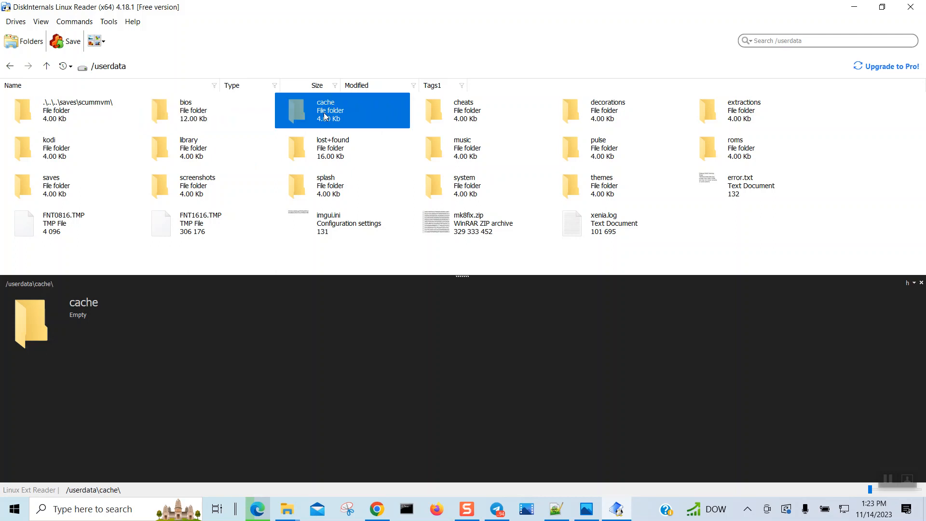
left_click(734, 149)
double_click(734, 148)
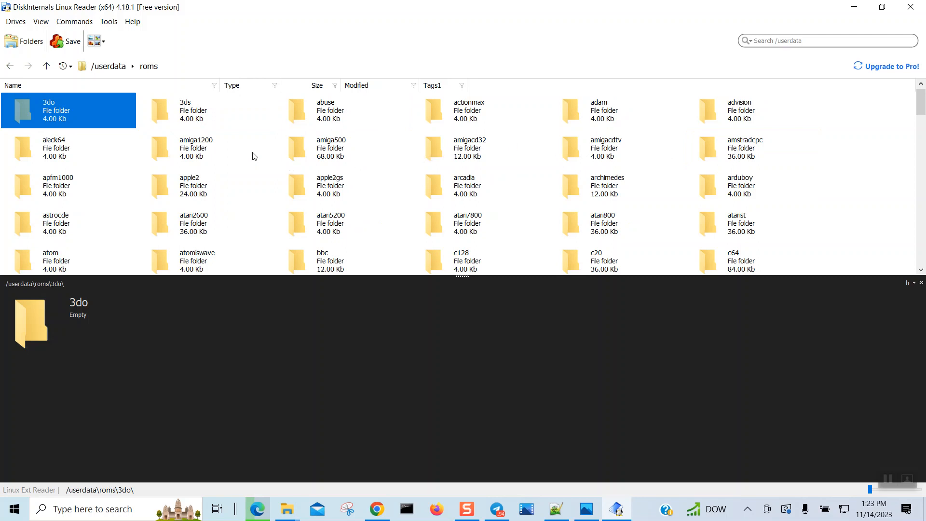
double_click(195, 112)
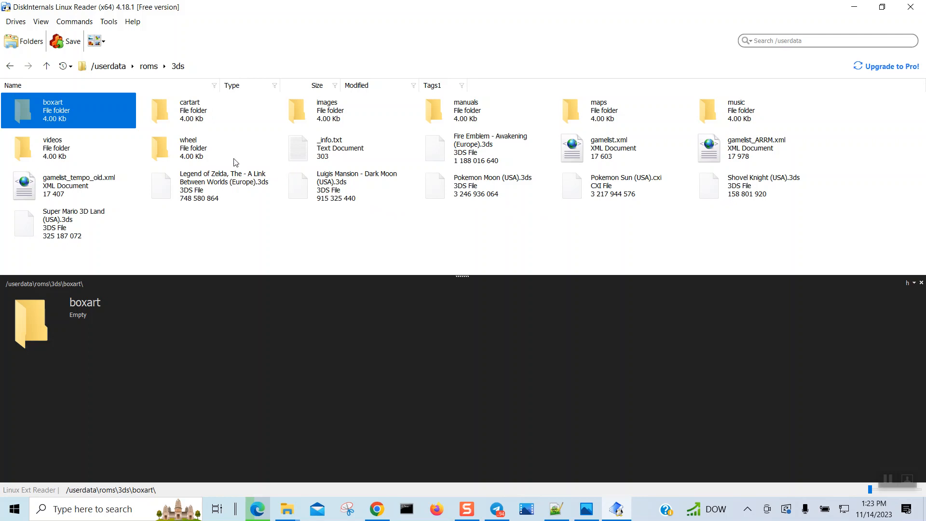
double_click(194, 154)
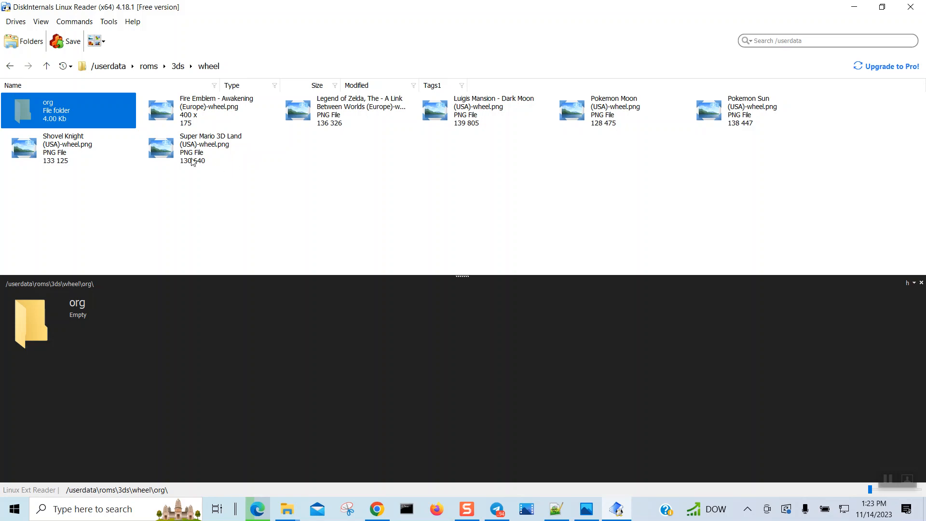
Preview the 3DS wheel images, including Super Mario 3D Land, Legend of Zelda, Pokemon Moon, Pokemon Sun, Fire Emblem and Shovel Knight.
left_click(192, 162)
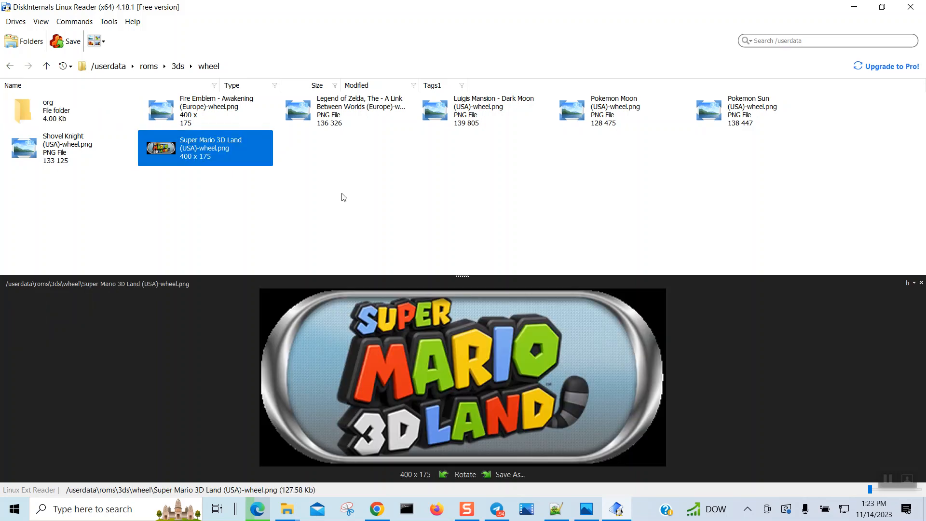
left_click(343, 125)
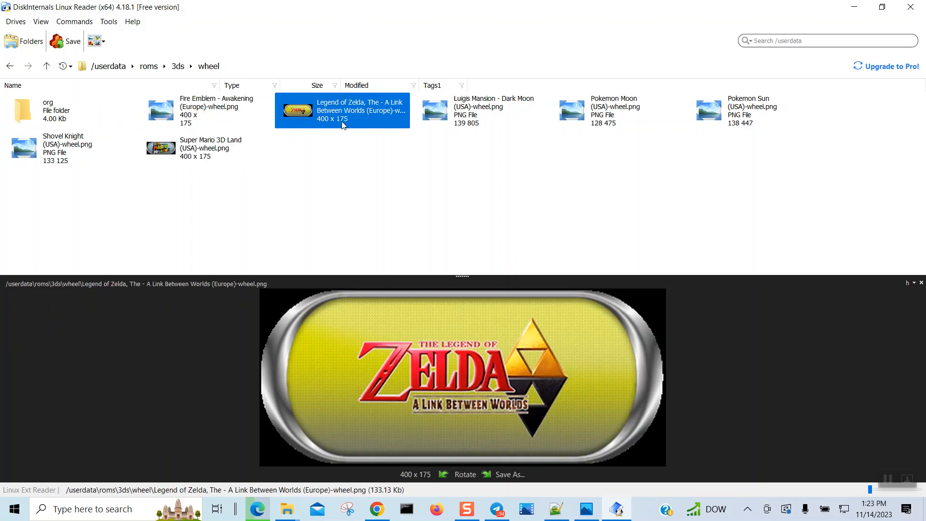
left_click(477, 126)
left_click(588, 127)
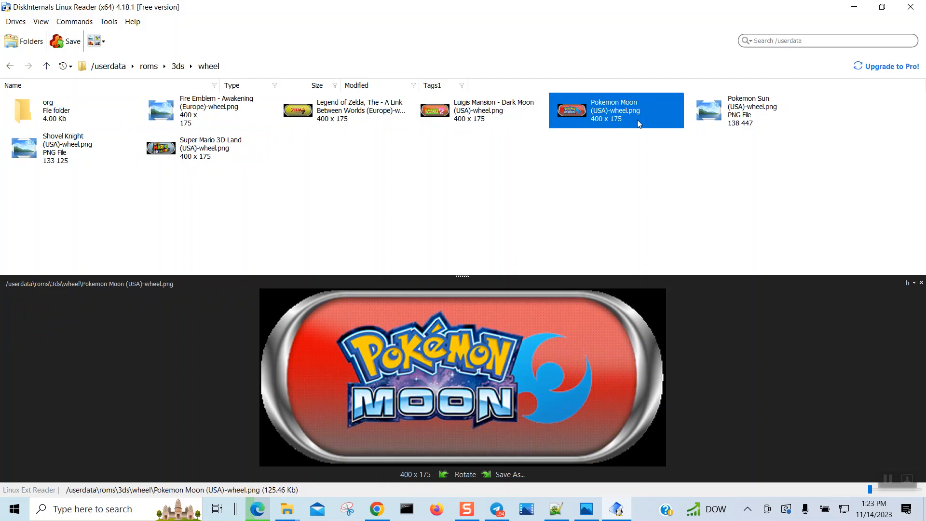
left_click(729, 123)
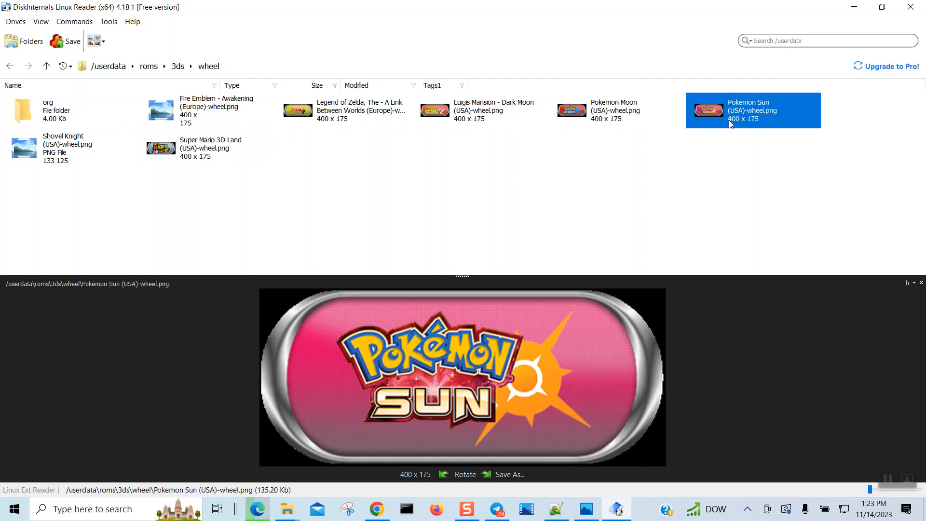
left_click(198, 107)
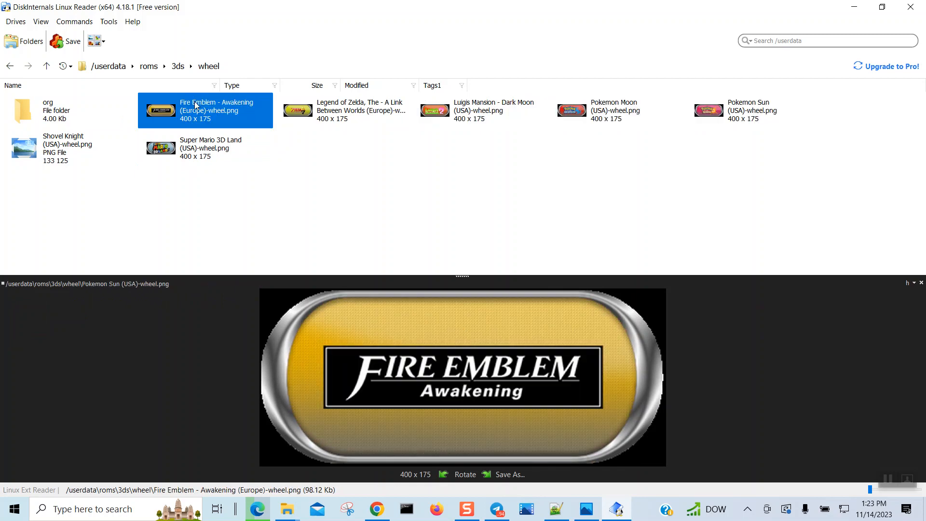
left_click(66, 158)
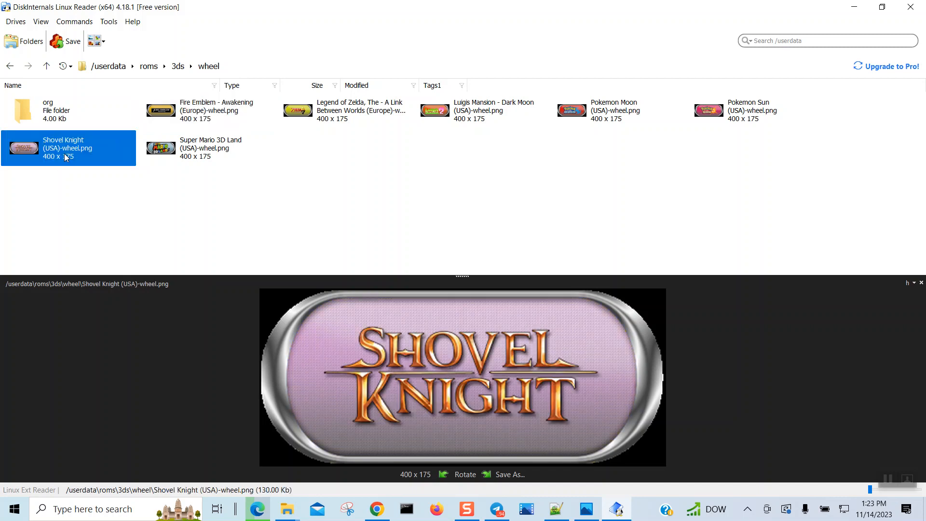
left_click(202, 153)
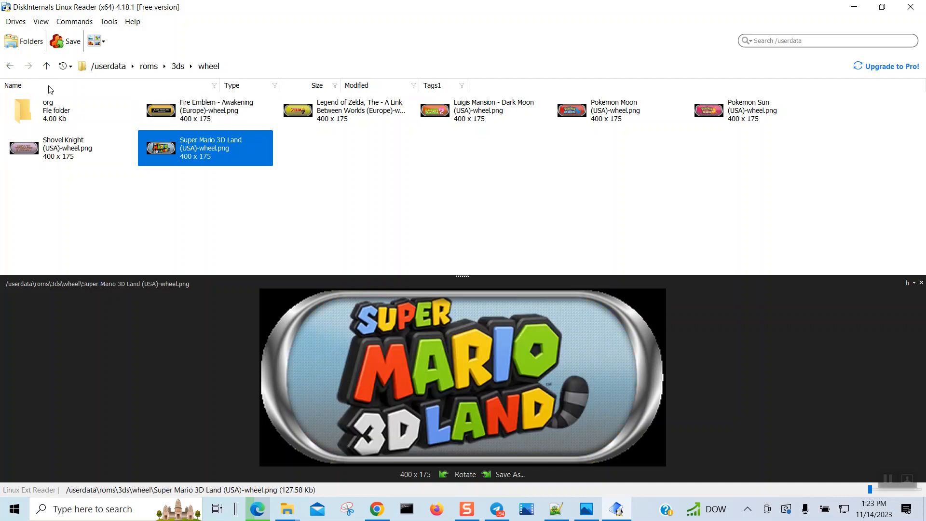
Go back up to the roms folder and select all the system folders in it.
left_click(47, 68)
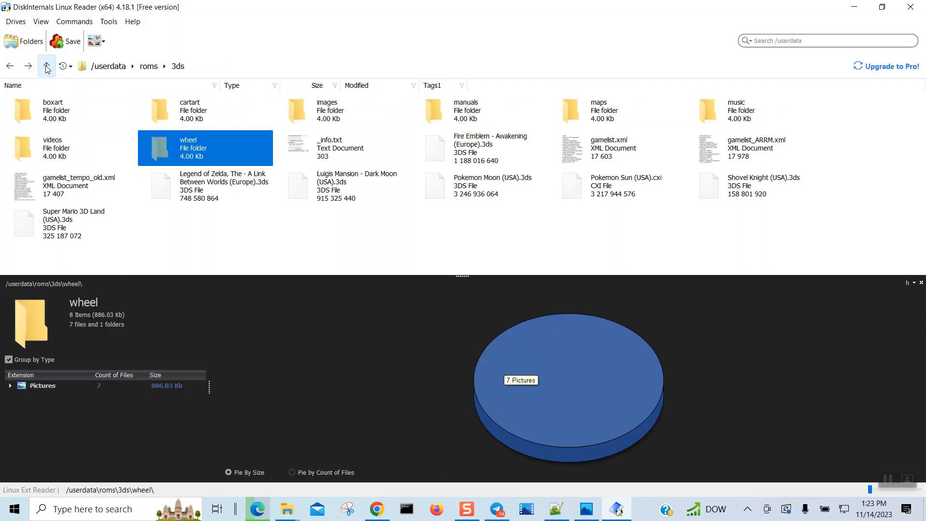
left_click(47, 68)
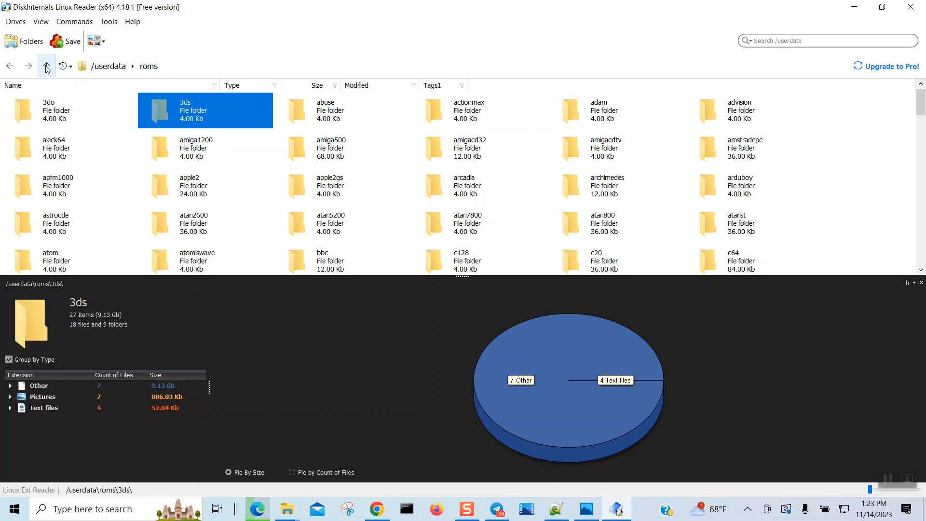
right_click(825, 166)
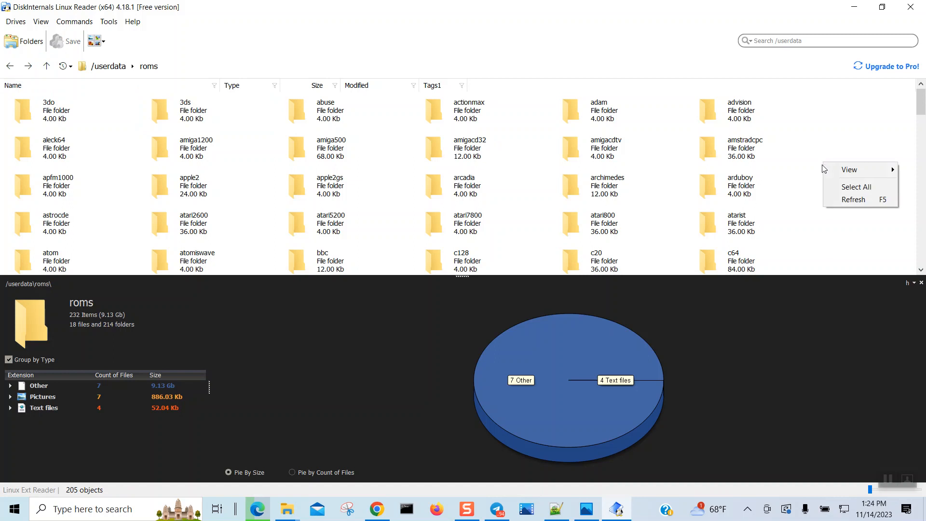
left_click(833, 193)
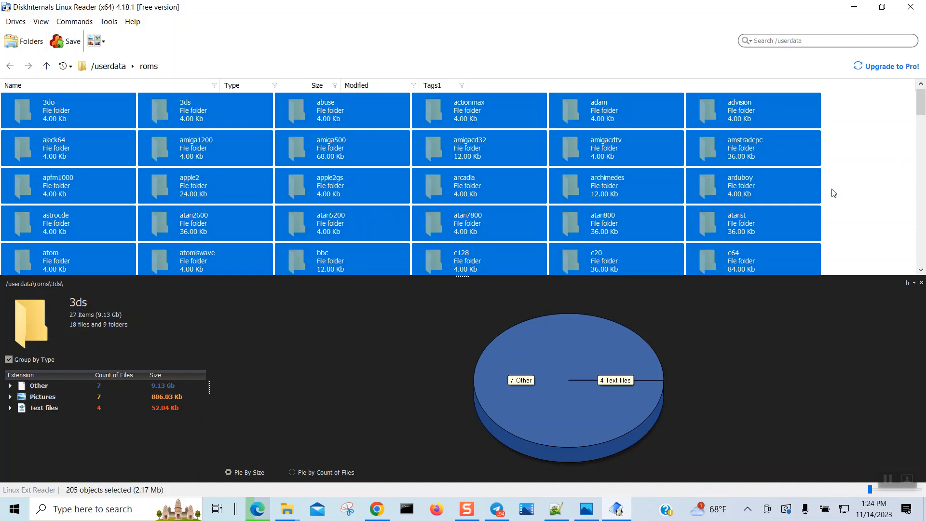
Go up from roms to /userdata and select all the files and folders in it.
left_click(49, 70)
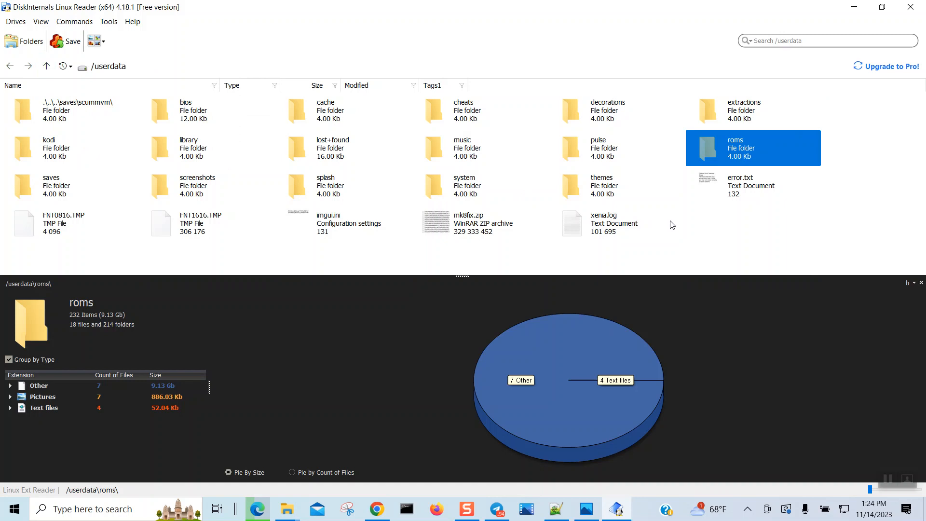
key("ctrl+a")
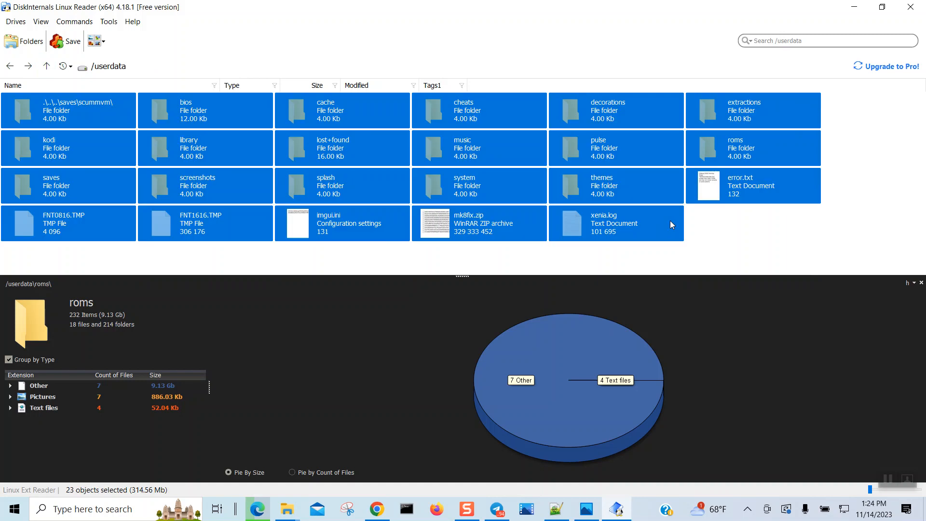
right_click(571, 168)
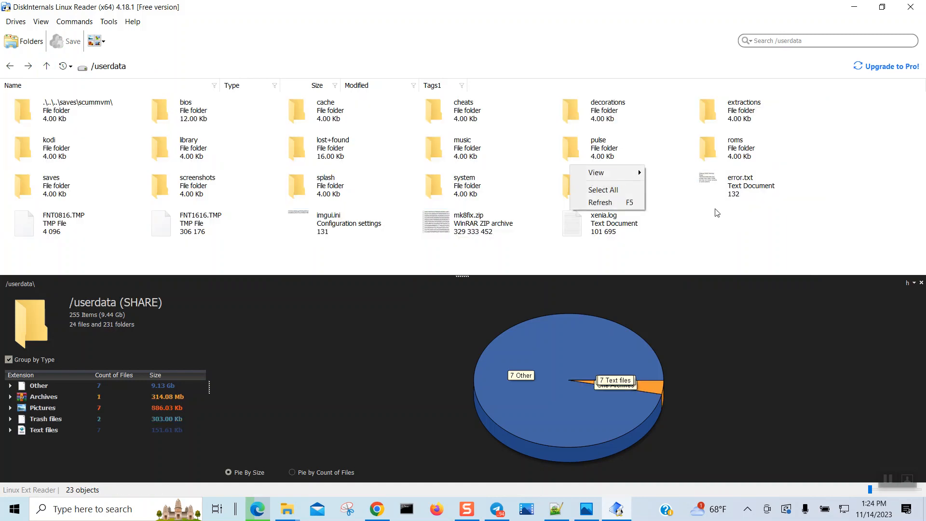
left_click(626, 192)
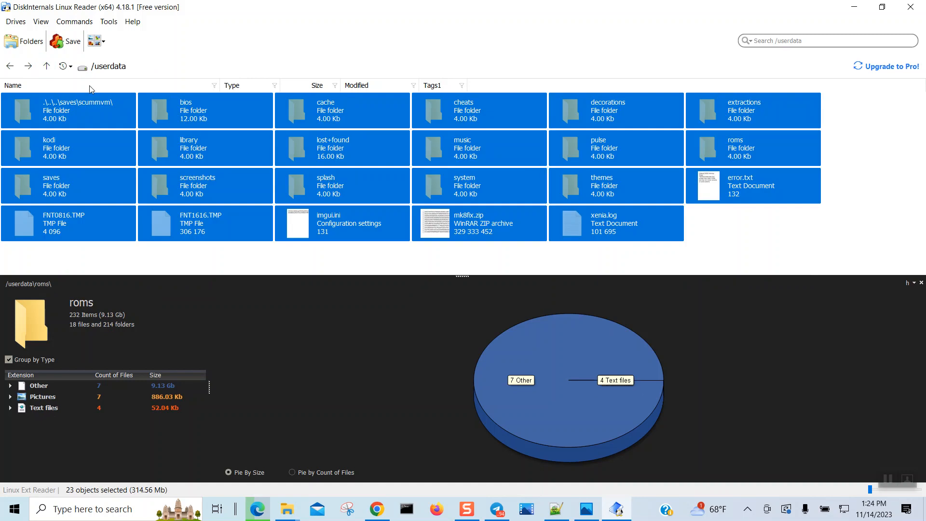
Review the export destinations offered for the selected /userdata items and close the wizard without exporting.
left_click(75, 43)
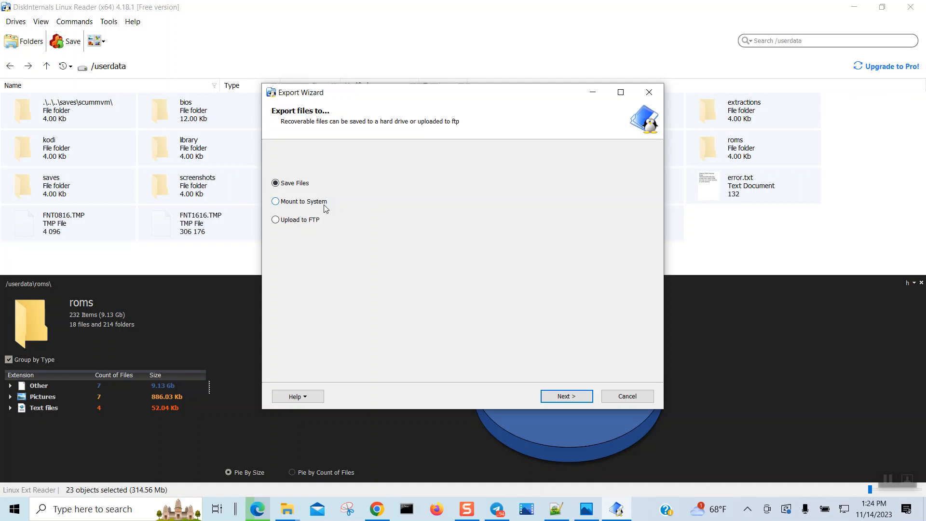
left_click(627, 396)
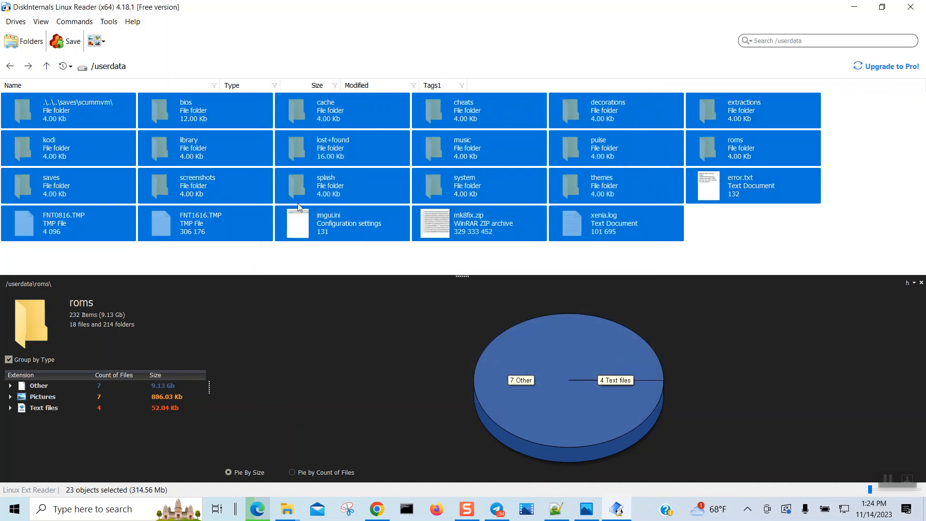
Show the folder tree and browse into the Batocera folder on drive D: (12TB1023).
left_click(21, 45)
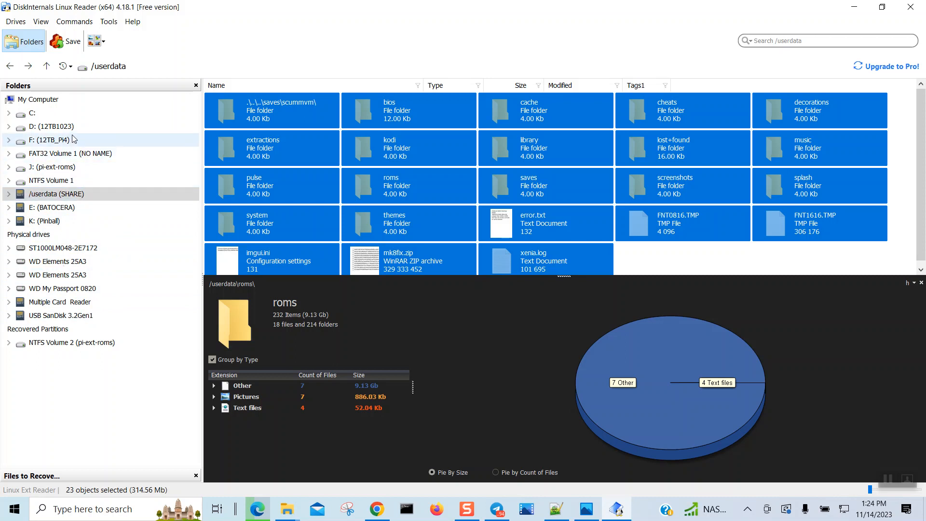
left_click(53, 127)
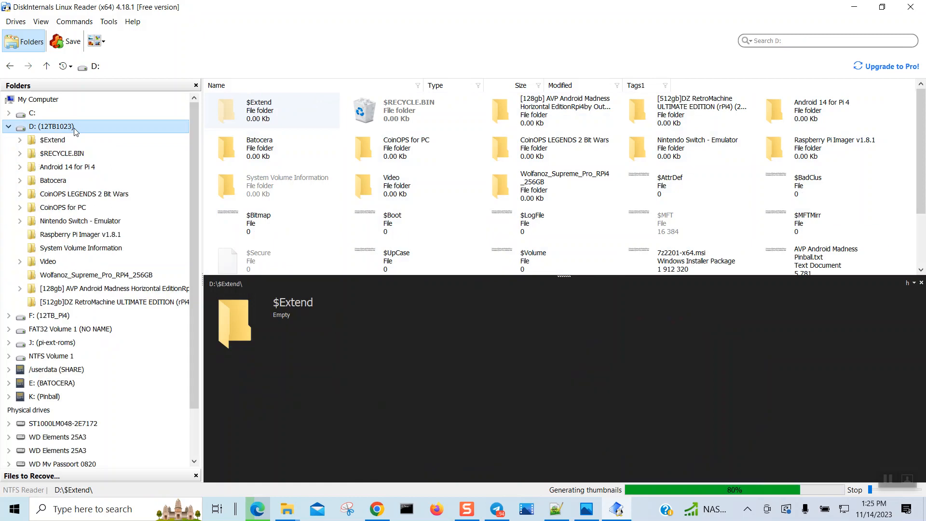
double_click(273, 156)
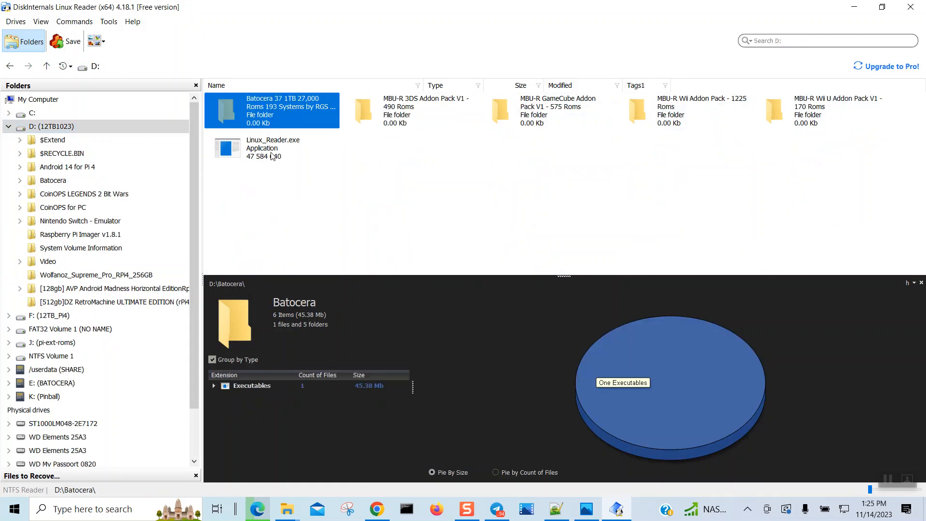
left_click(426, 192)
right_click(426, 193)
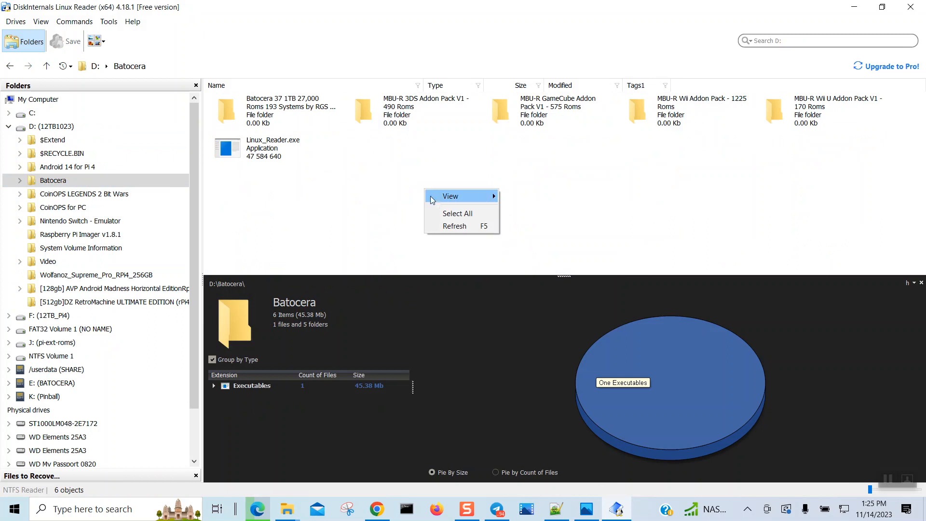
right_click(379, 195)
left_click(356, 202)
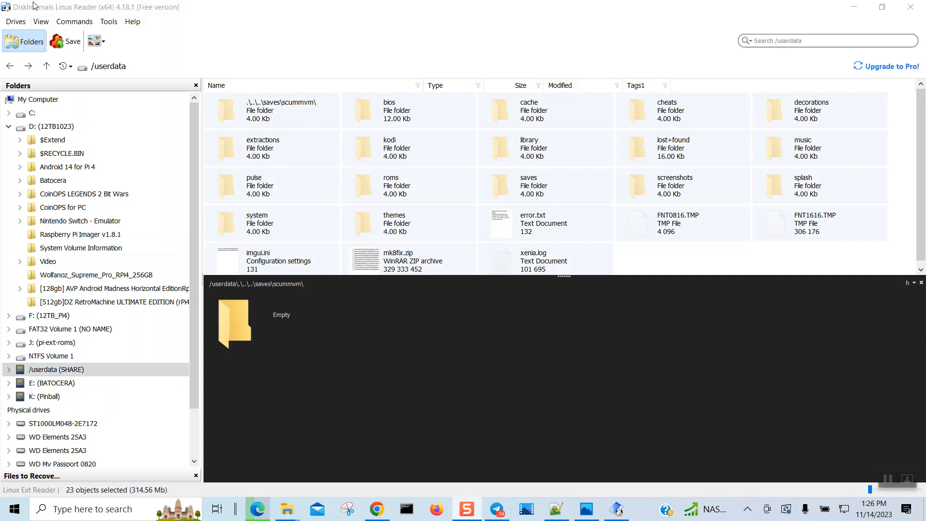
Review the disk image types available for mounting and cancel without mounting anything.
left_click(16, 23)
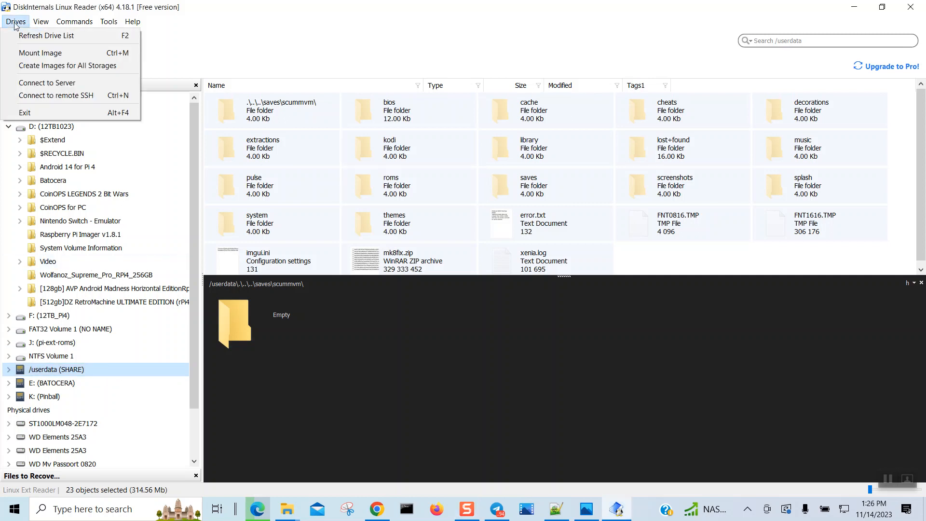
left_click(39, 54)
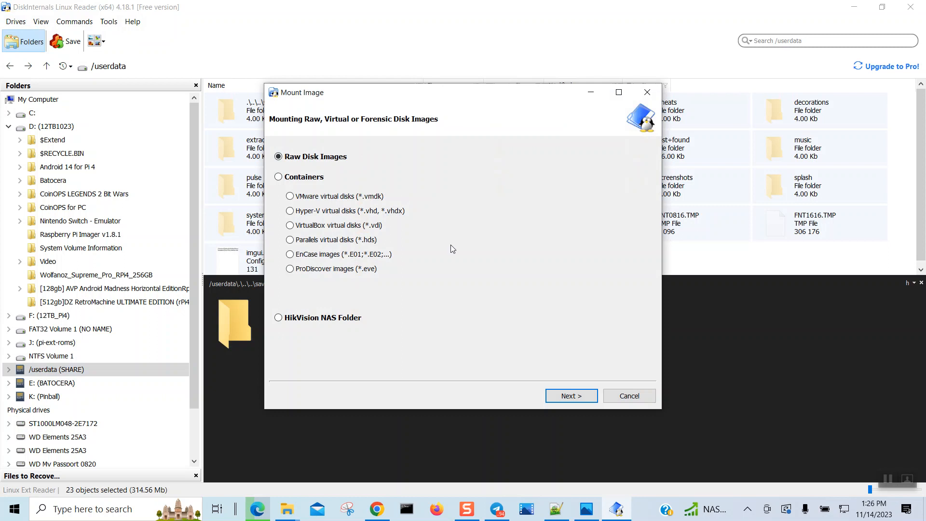
left_click(629, 396)
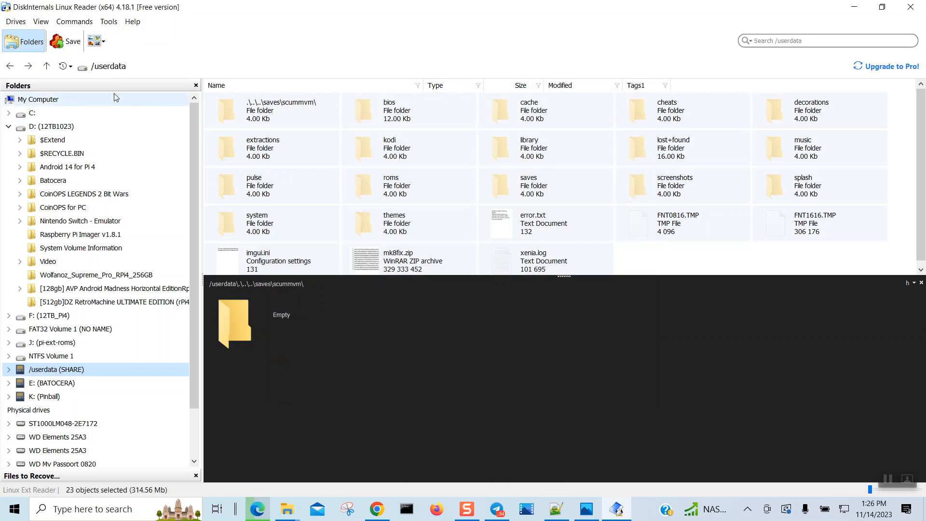
Look over the view settings and turn on the Backup Folder Tree option.
left_click(40, 24)
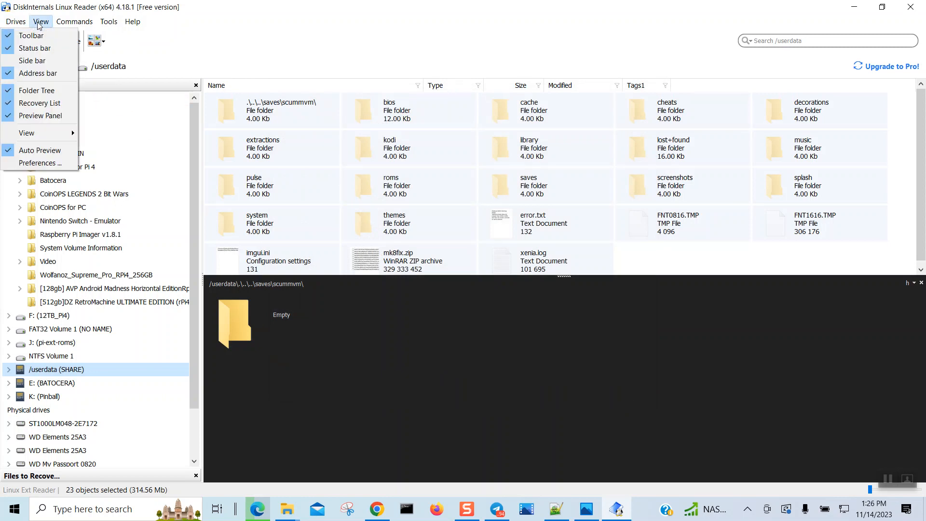
mouse_move(70, 26)
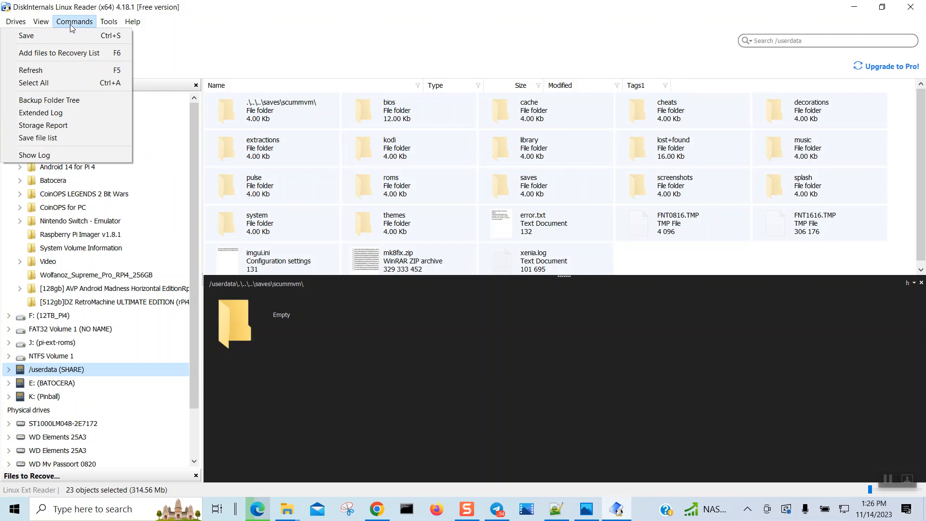
left_click(75, 105)
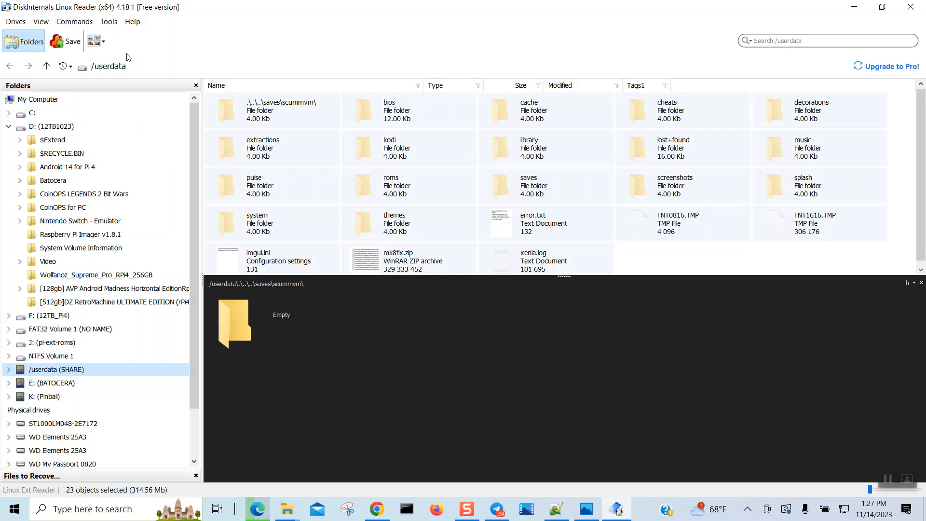
Clear the current selection in /userdata and reselect all of its files and folders.
left_click(109, 22)
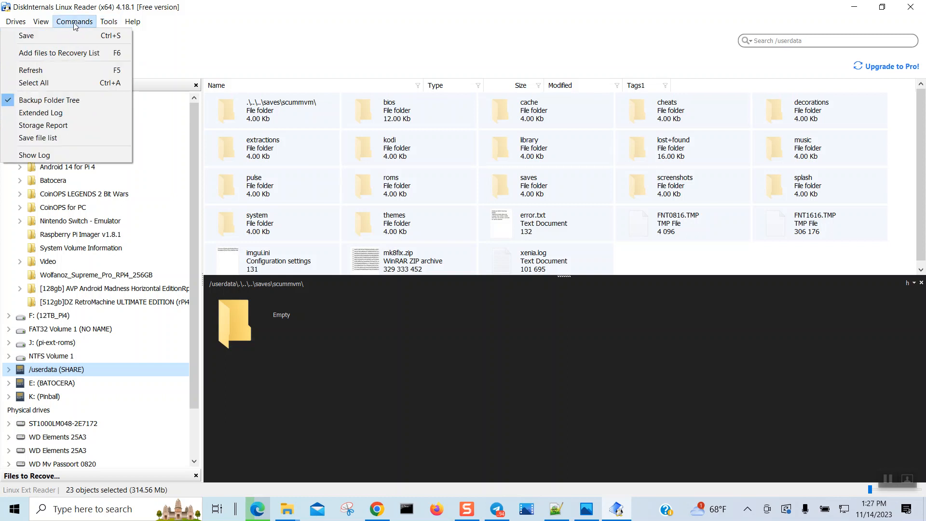
left_click(78, 83)
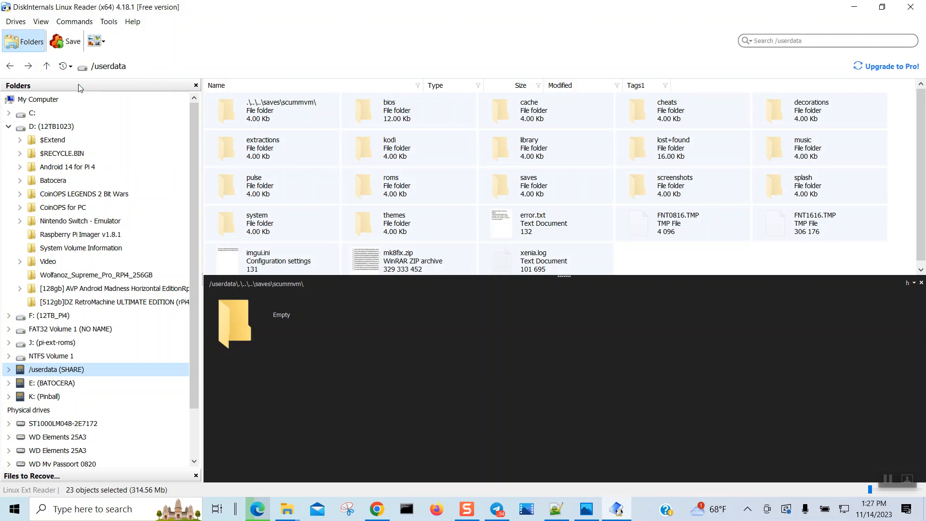
left_click(692, 261)
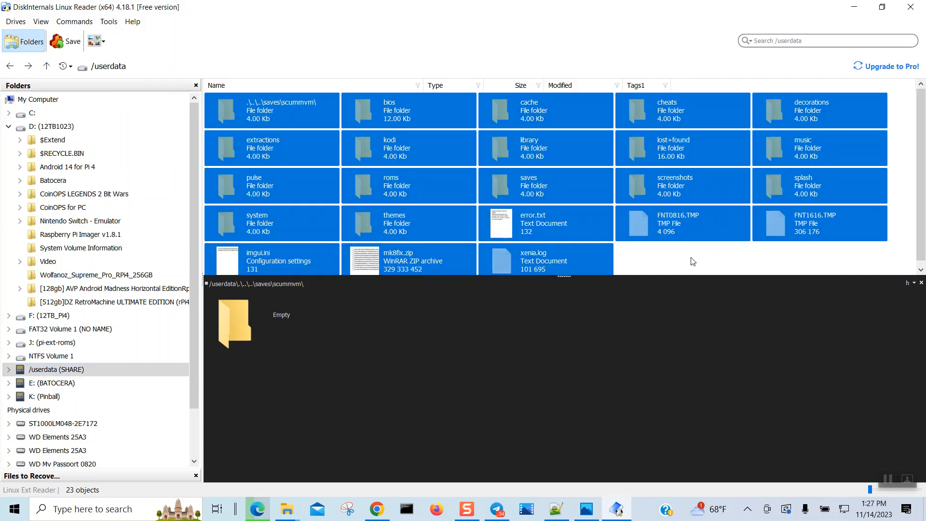
left_click(693, 262)
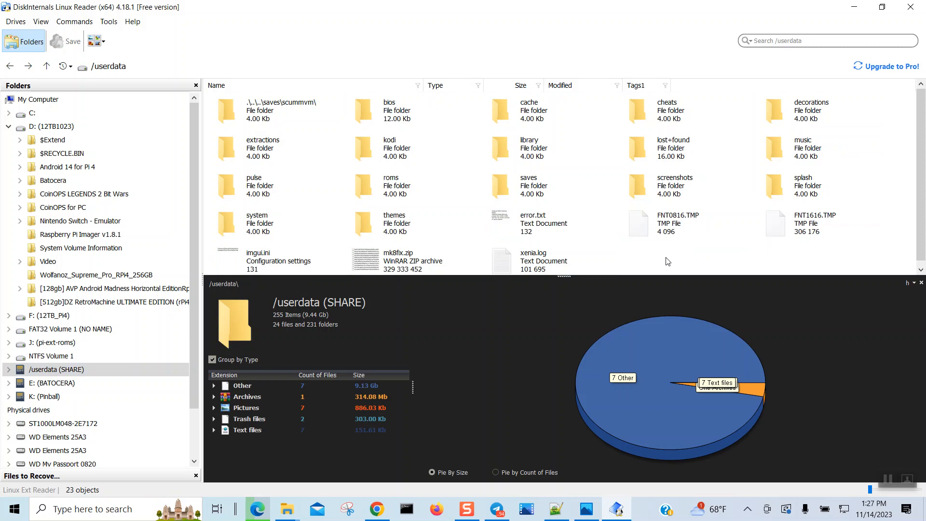
key("ctrl+a")
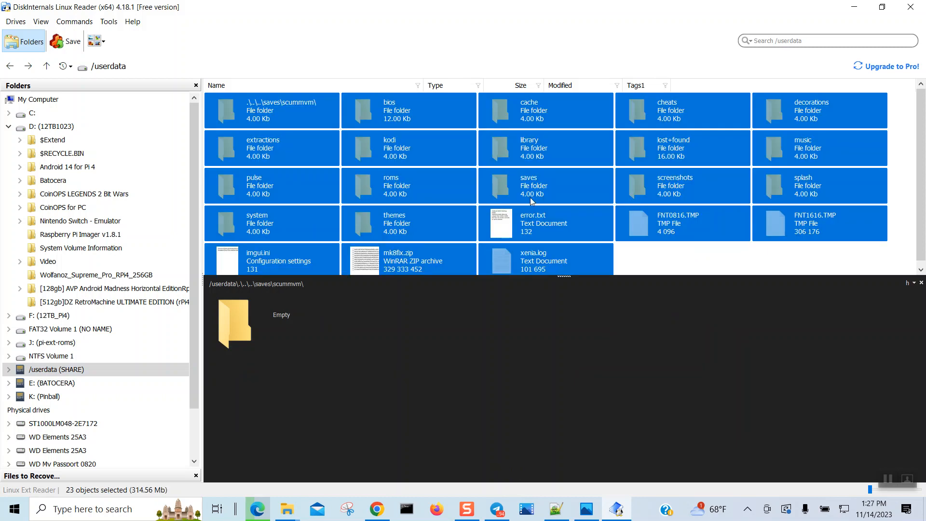
left_click(285, 123)
right_click(286, 128)
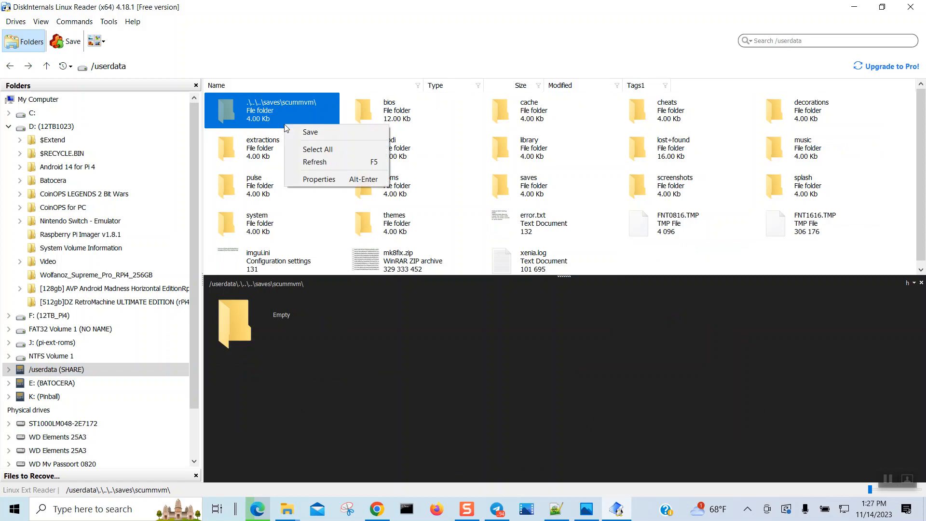
left_click(316, 149)
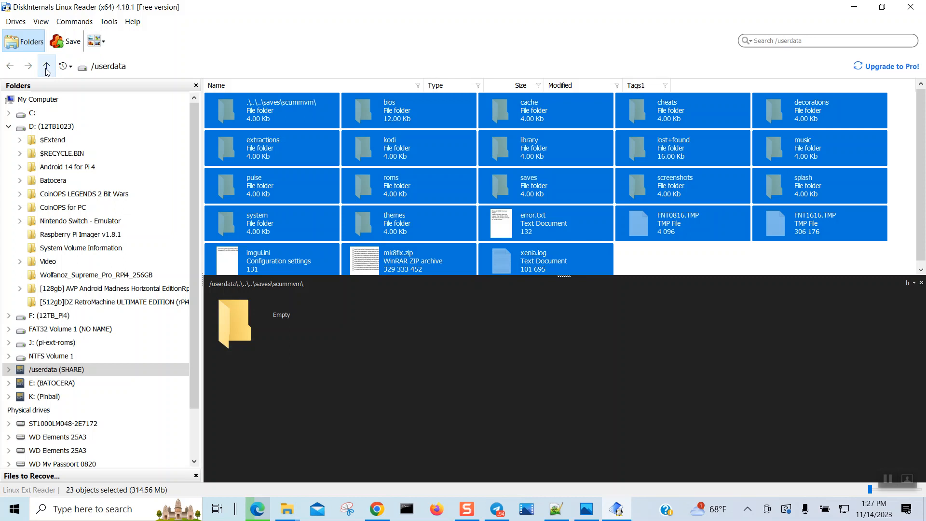
Start a Save Files export of the selection and browse for its output folder to Batocera on drive D: (12TB1023).
left_click(70, 42)
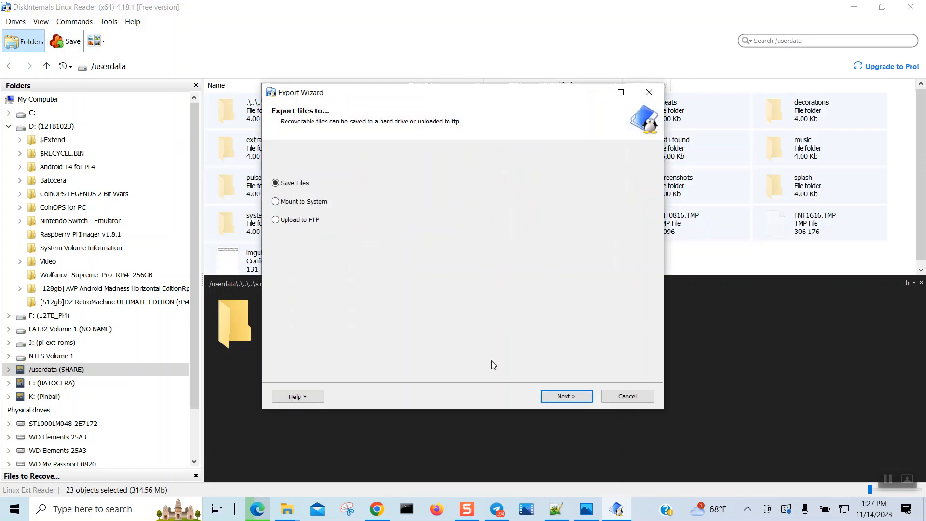
left_click(544, 397)
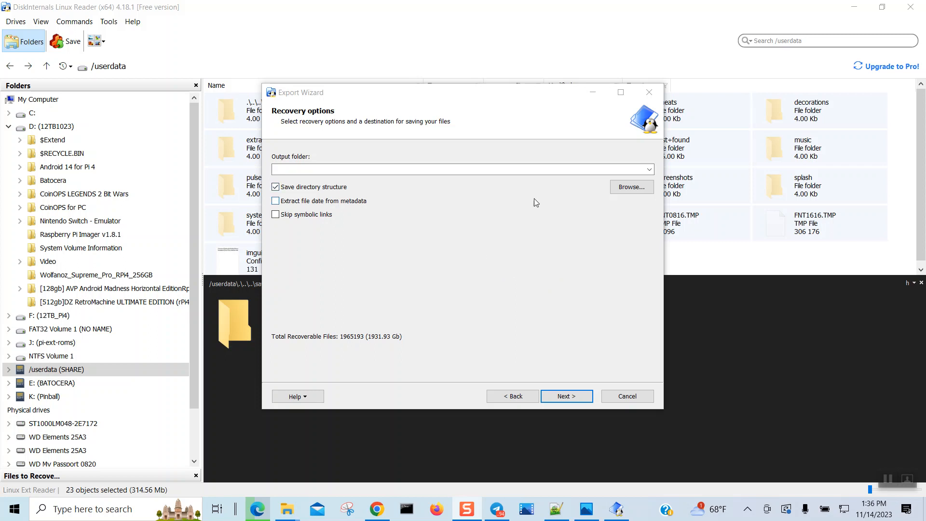
left_click(621, 188)
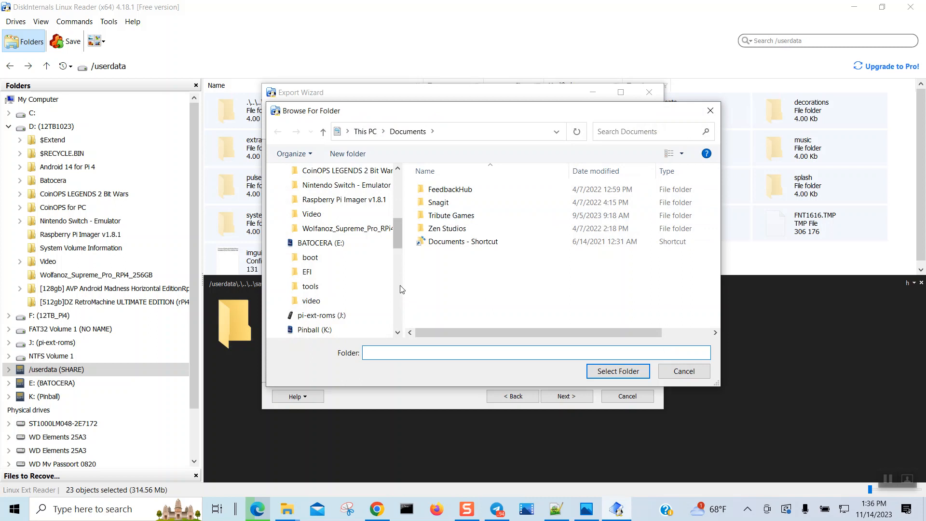
left_click(398, 197)
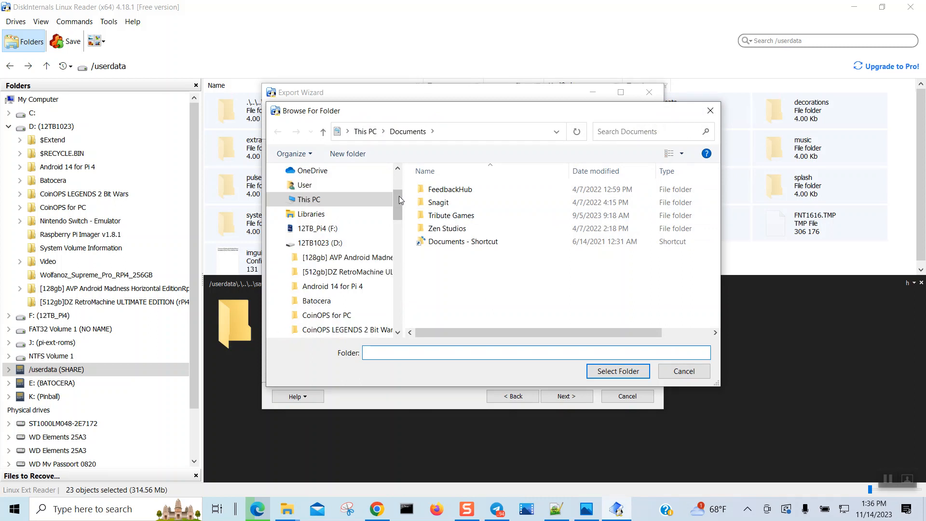
left_click(345, 245)
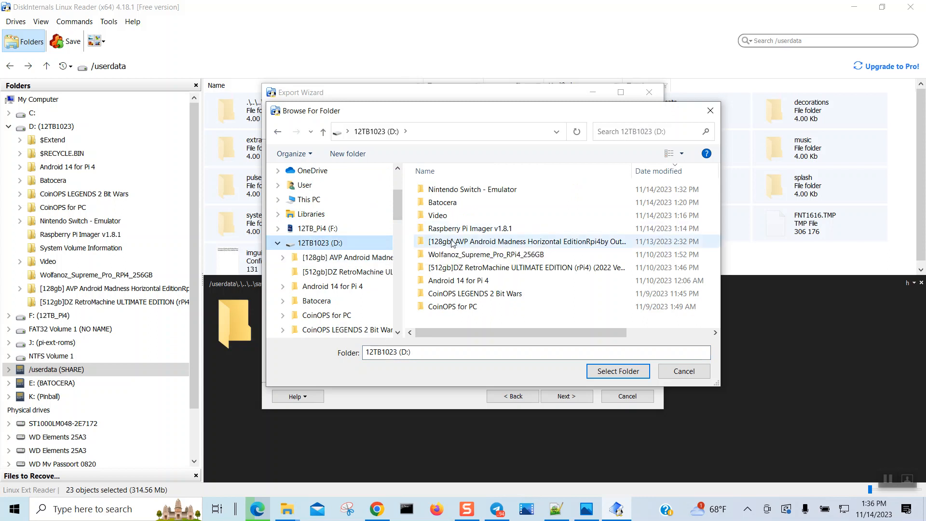
double_click(475, 204)
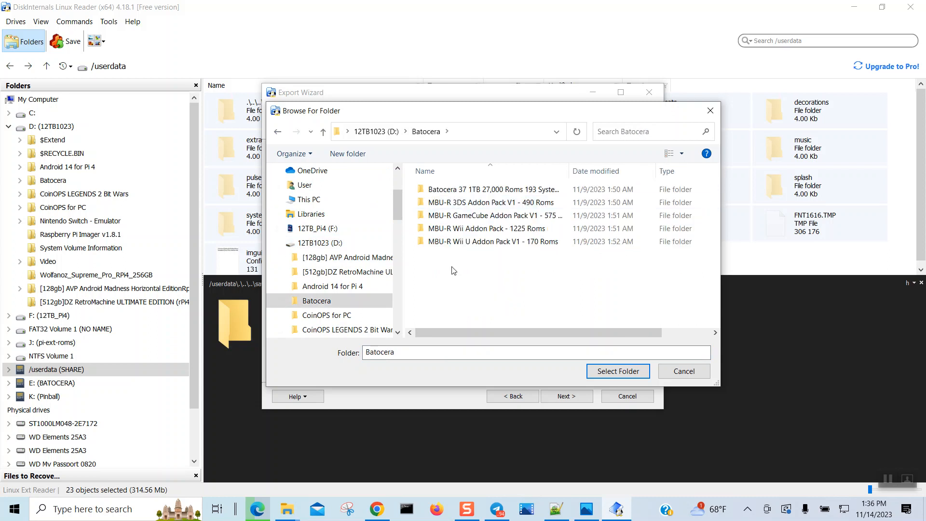
Create a folder named share inside Batocera and choose it as the export's output folder.
right_click(453, 270)
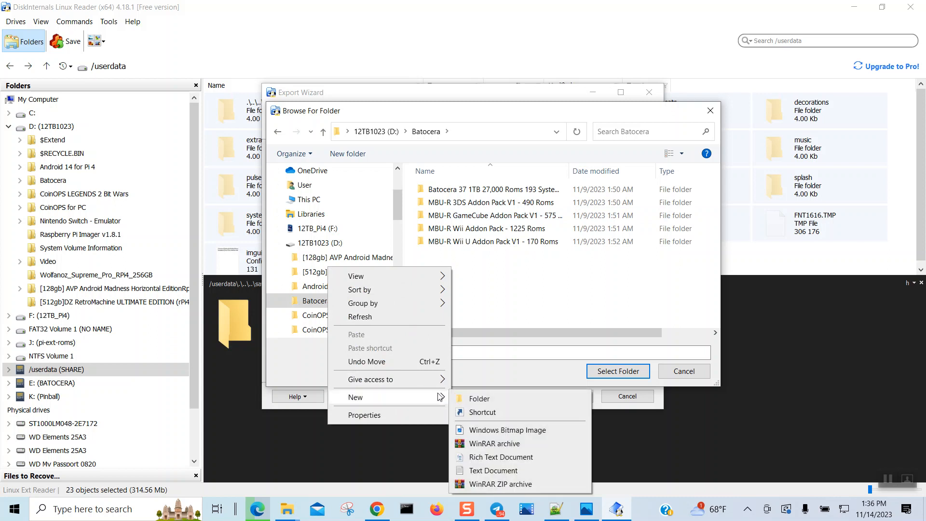
left_click(461, 398)
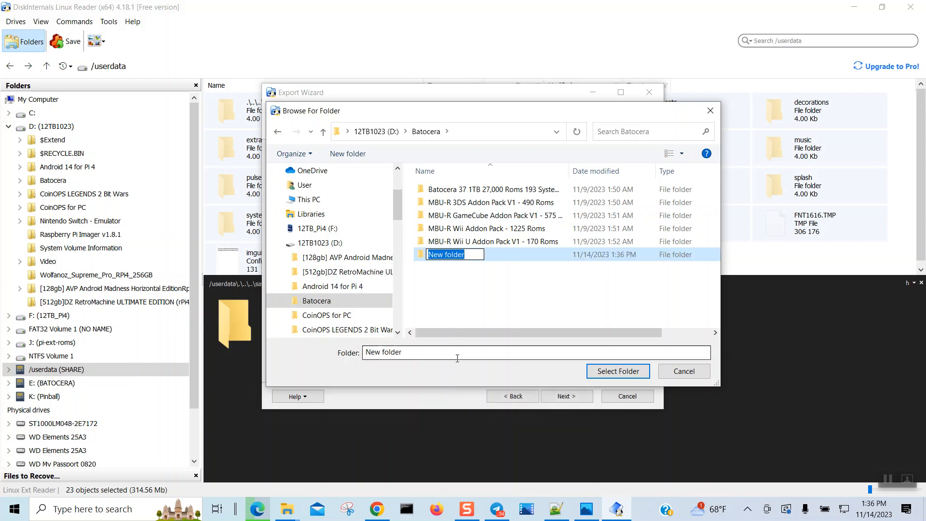
type("share")
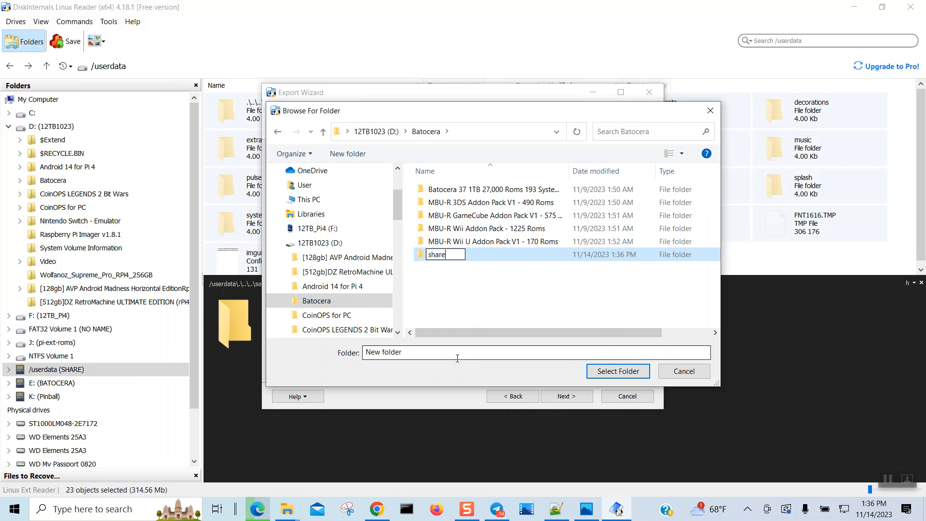
key("Return")
key("Return")
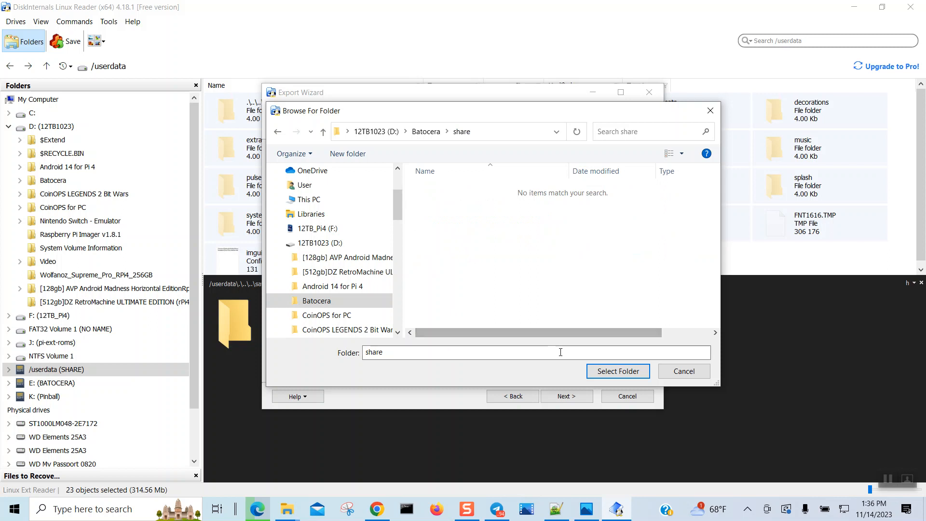
left_click(604, 371)
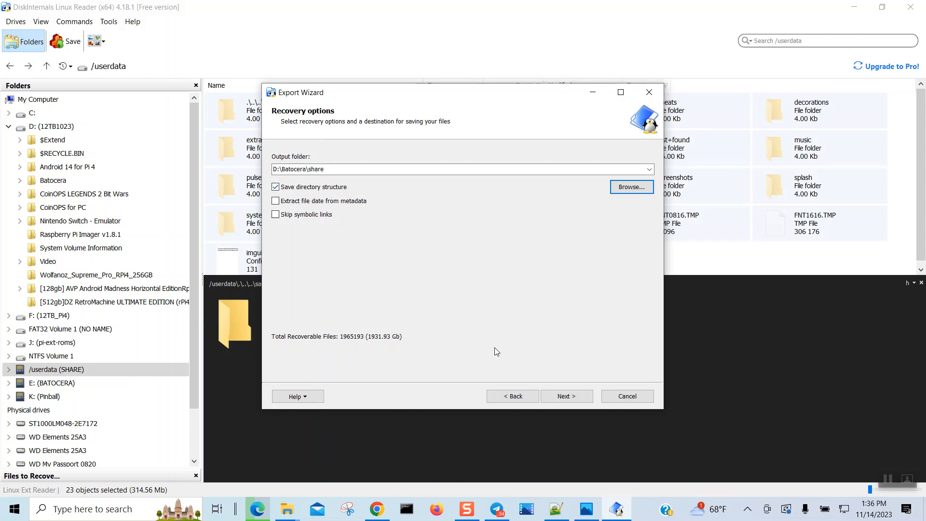
Review the list of files to recover, start the export to D:\Batocera\share, and retry the recovery error before skipping all such errors.
left_click(561, 396)
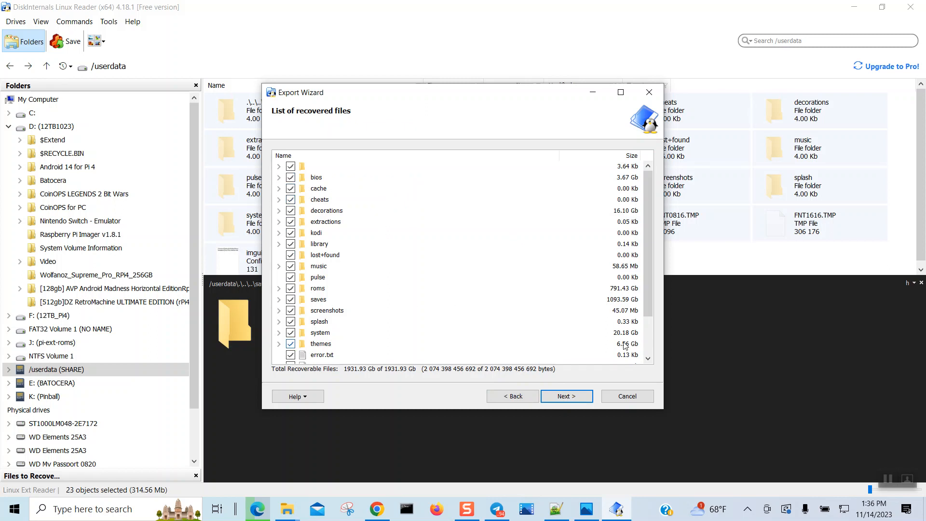
left_click(647, 347)
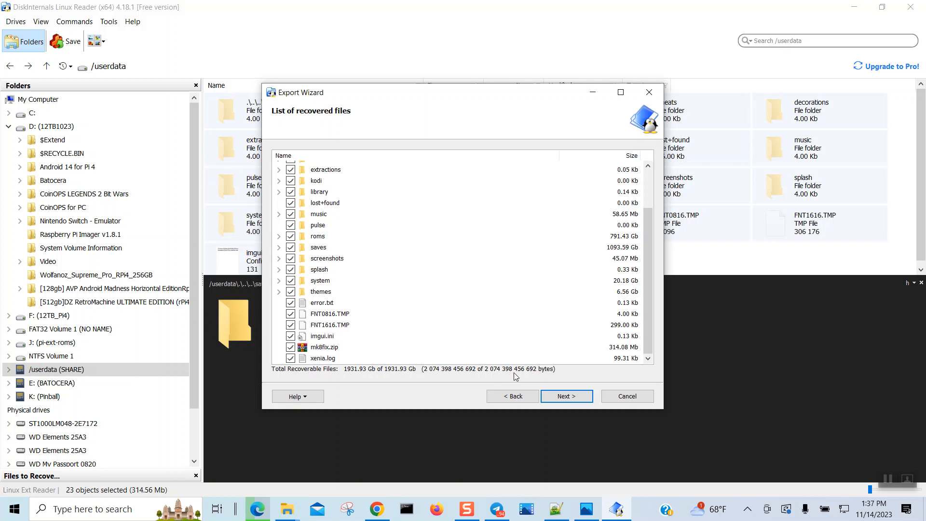
left_click(574, 398)
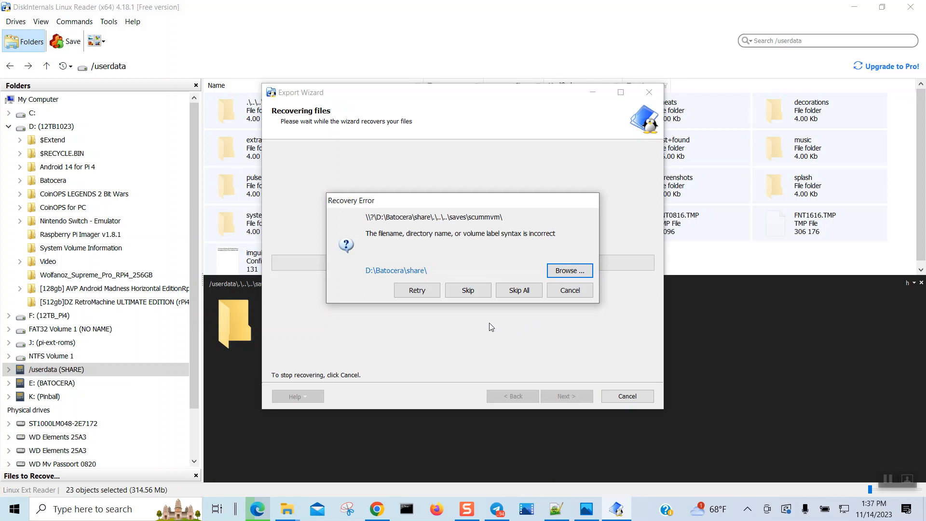
left_click(413, 292)
left_click(518, 291)
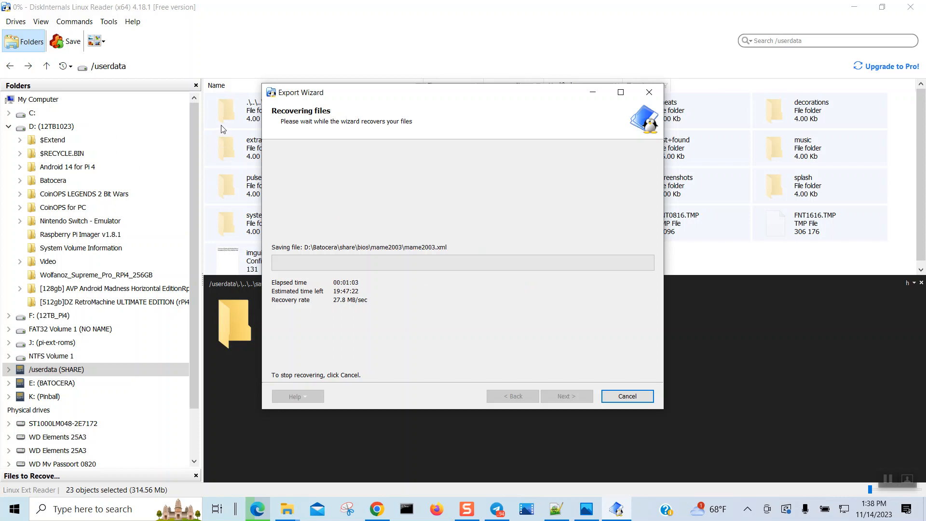
Minimize the export wizard, Chrome, Notepad++ and File Explorer windows, and bring DiskInternals Linux Reader back into view.
left_click(592, 92)
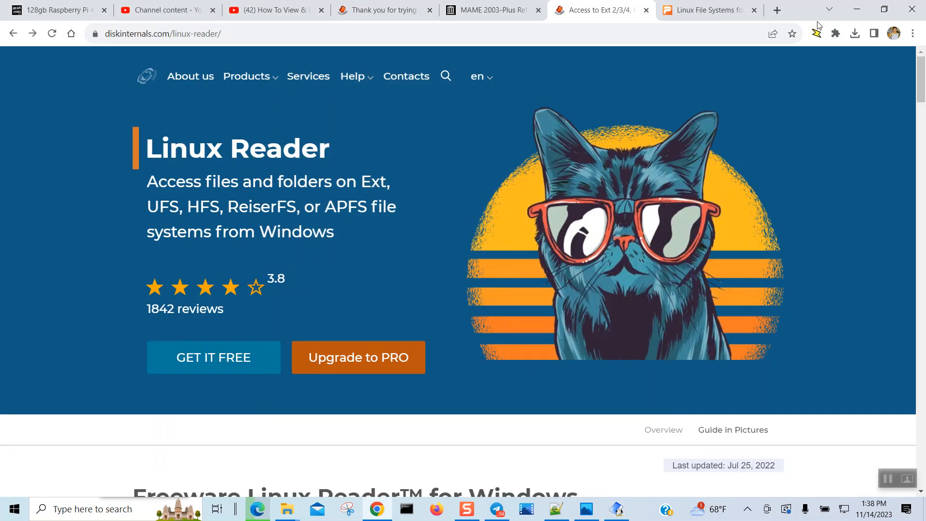
left_click(855, 13)
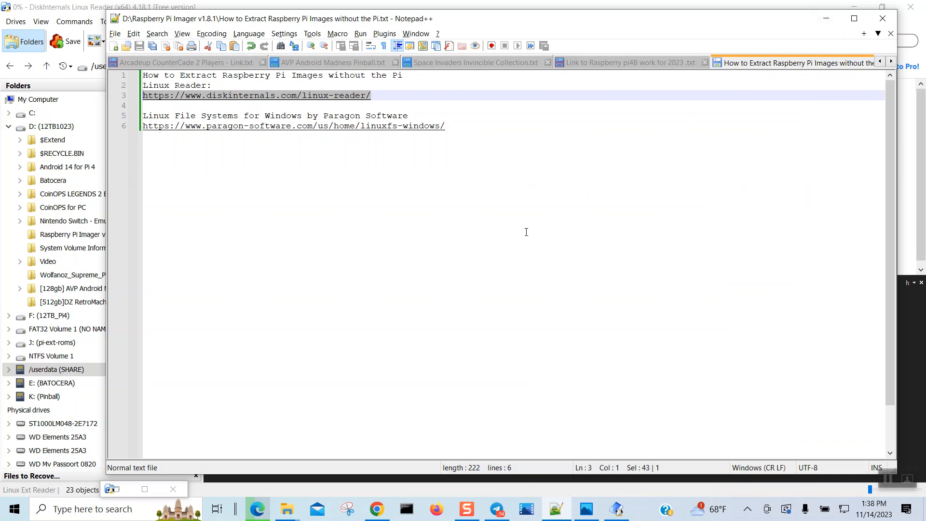
left_click(818, 22)
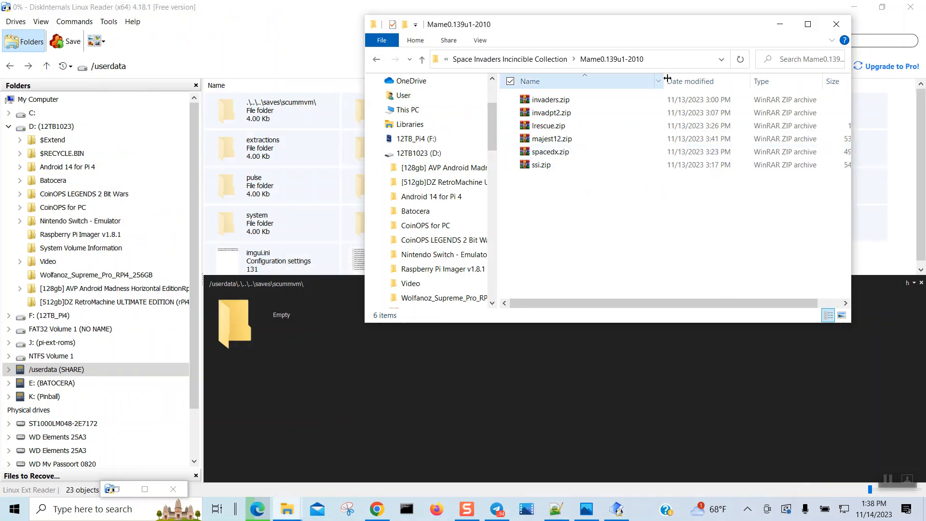
left_click(780, 24)
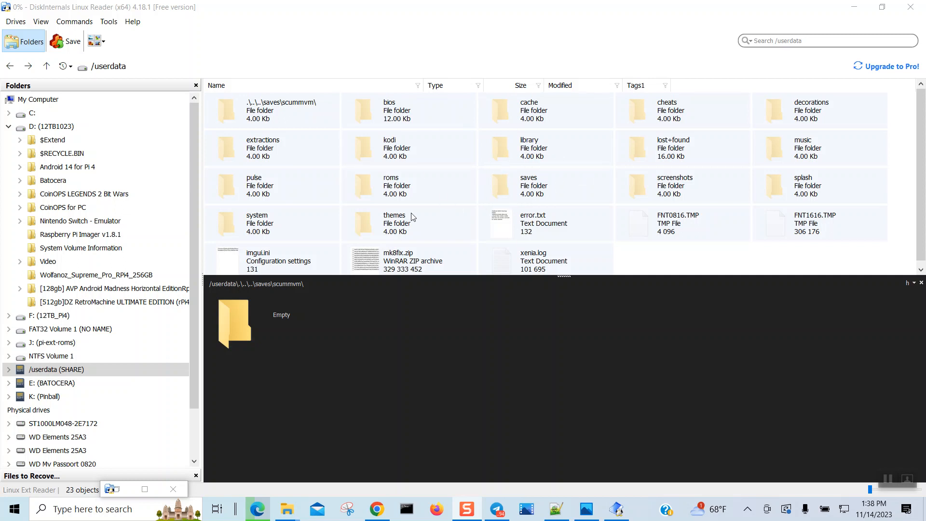
left_click(854, 8)
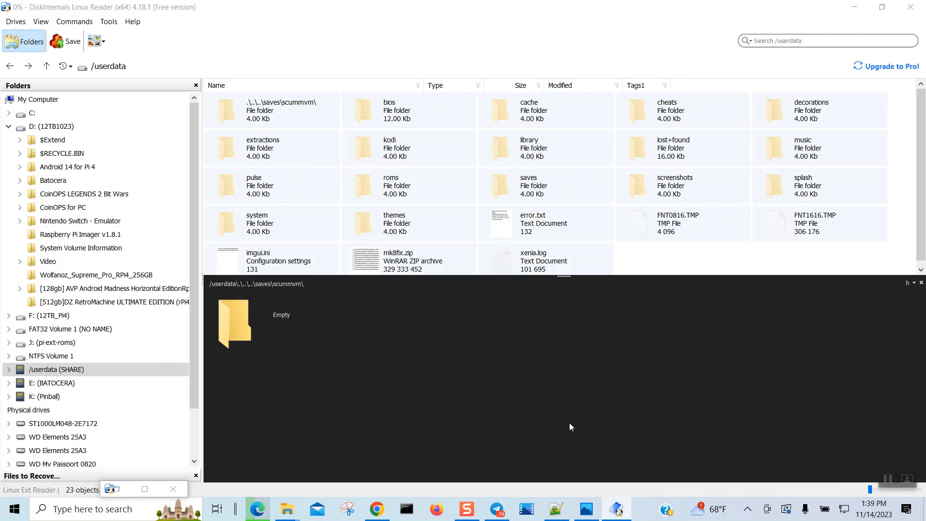
mouse_move(619, 510)
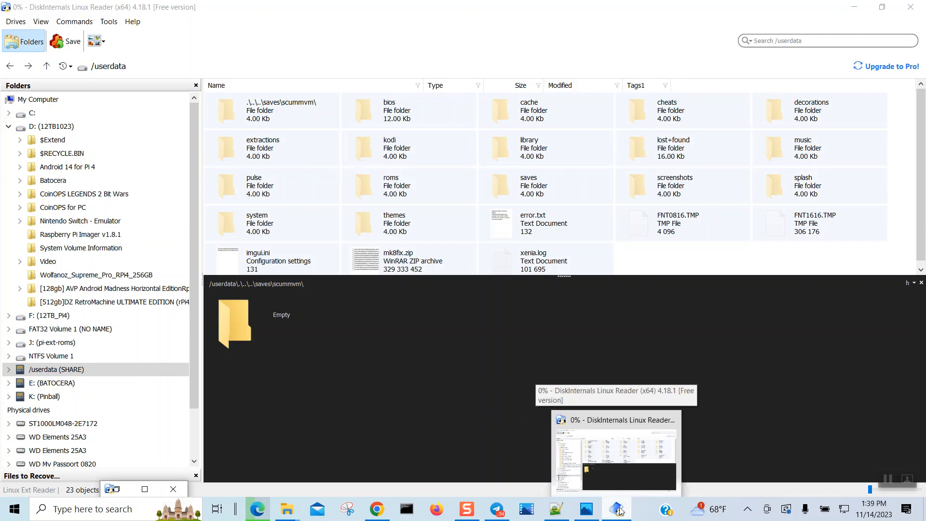
left_click(619, 456)
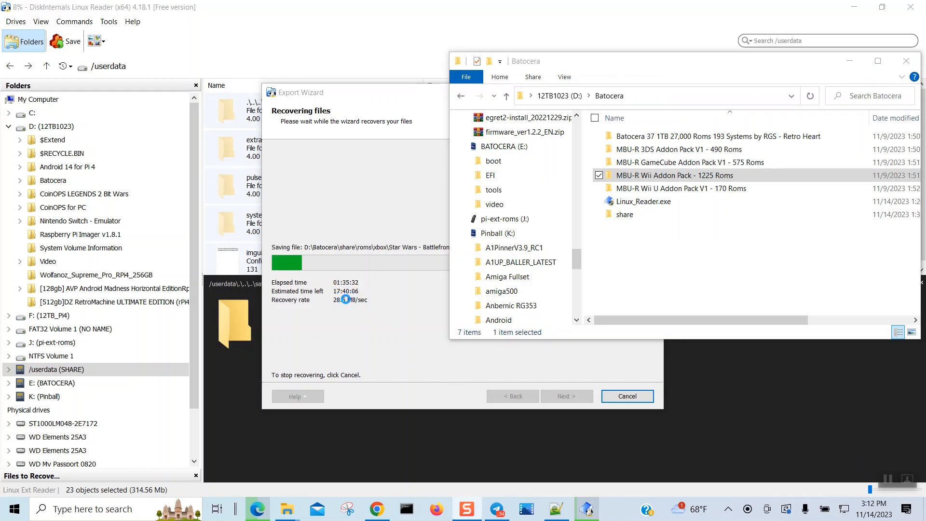
Examine the exported share folder in File Explorer, look through its bios folder, and return to share.
double_click(625, 214)
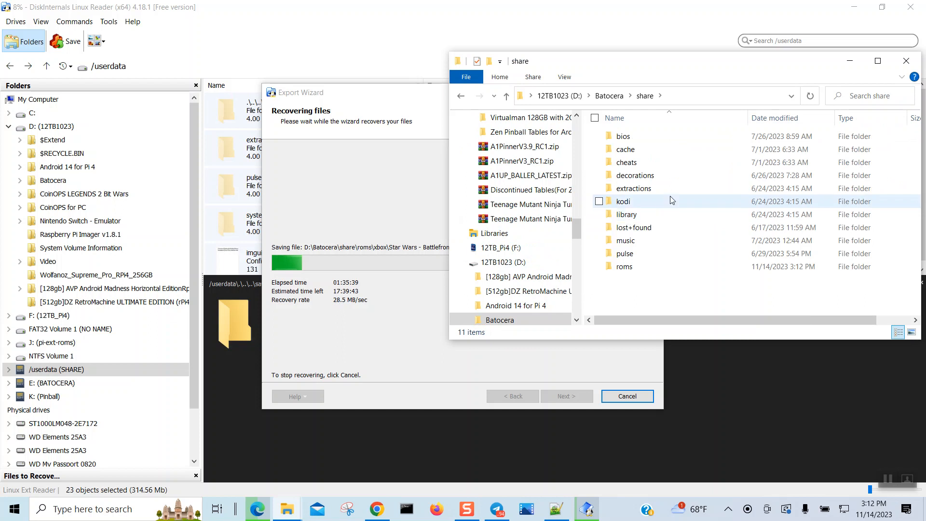
double_click(651, 136)
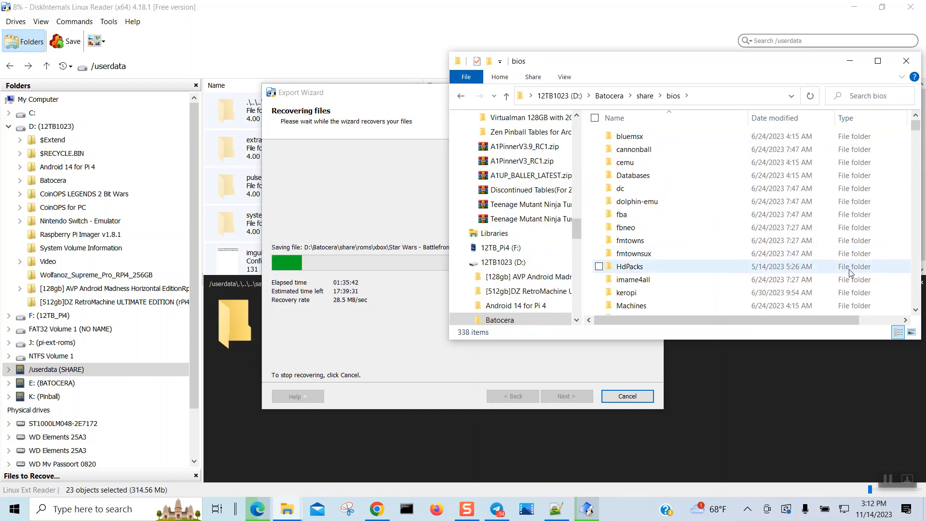
scroll(910, 290, "down", 12)
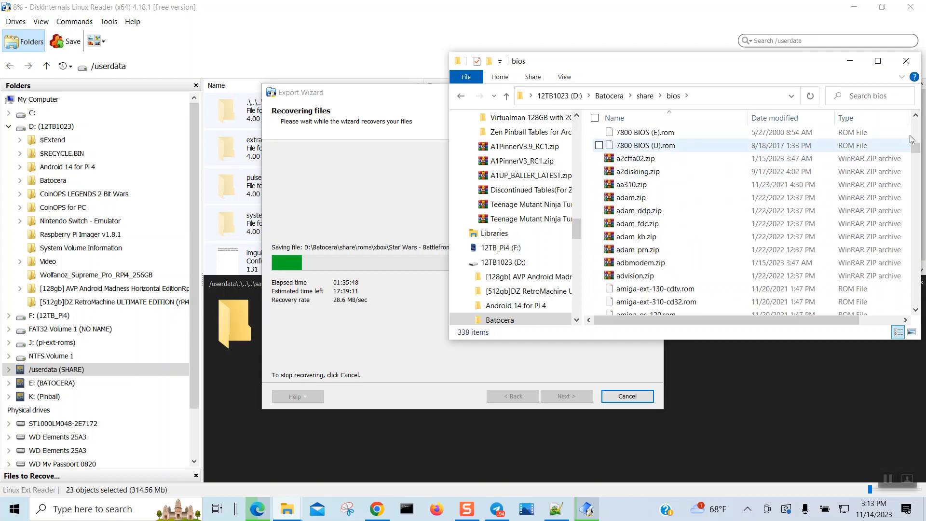
scroll(919, 129, "up", 5)
scroll(919, 129, "up", 5)
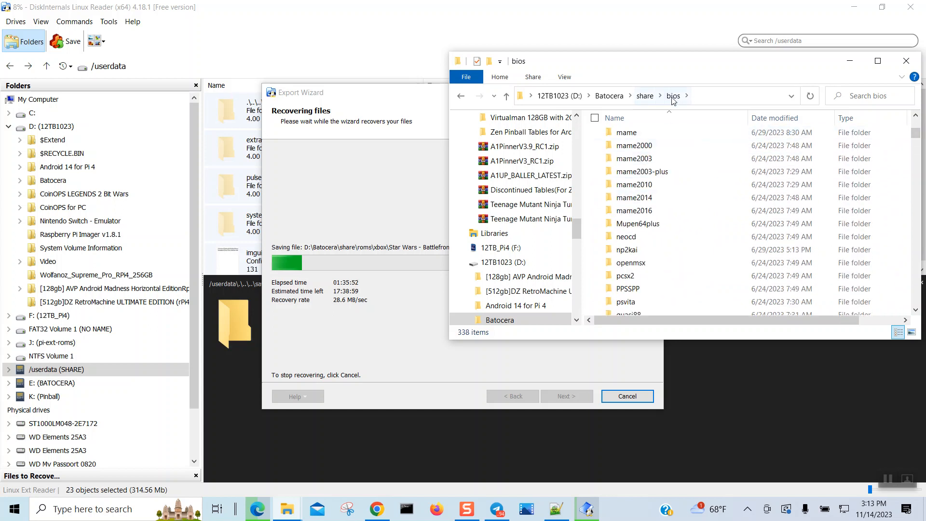
left_click(642, 96)
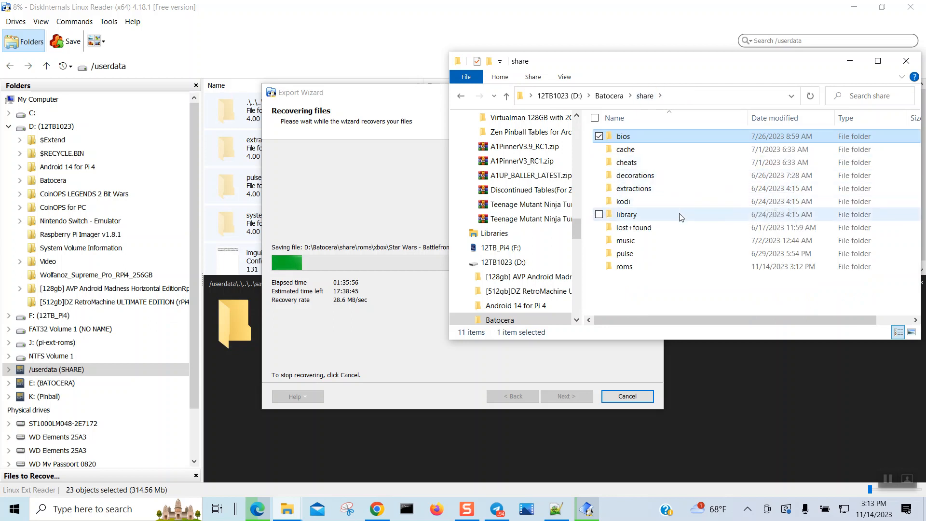
Open the boxart folder of the exported gaelco system, under roms, gaelco and media.
double_click(662, 268)
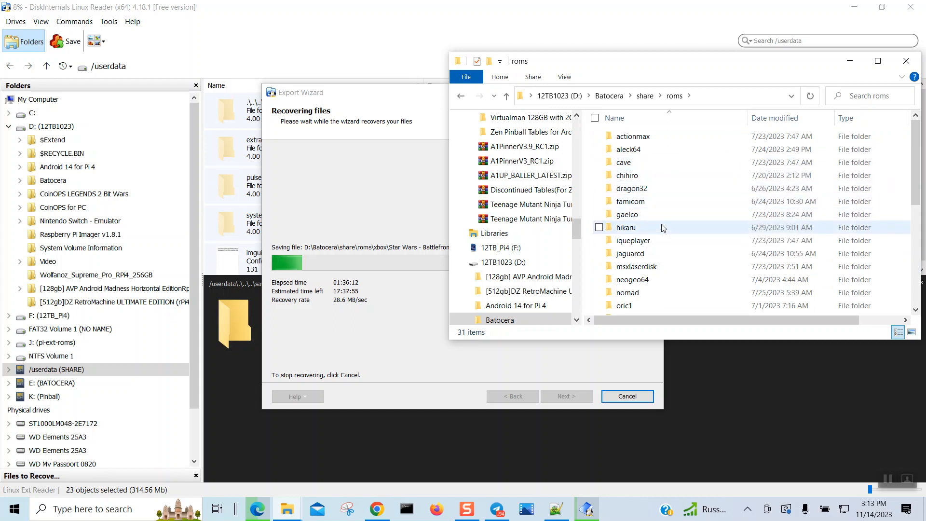
double_click(645, 215)
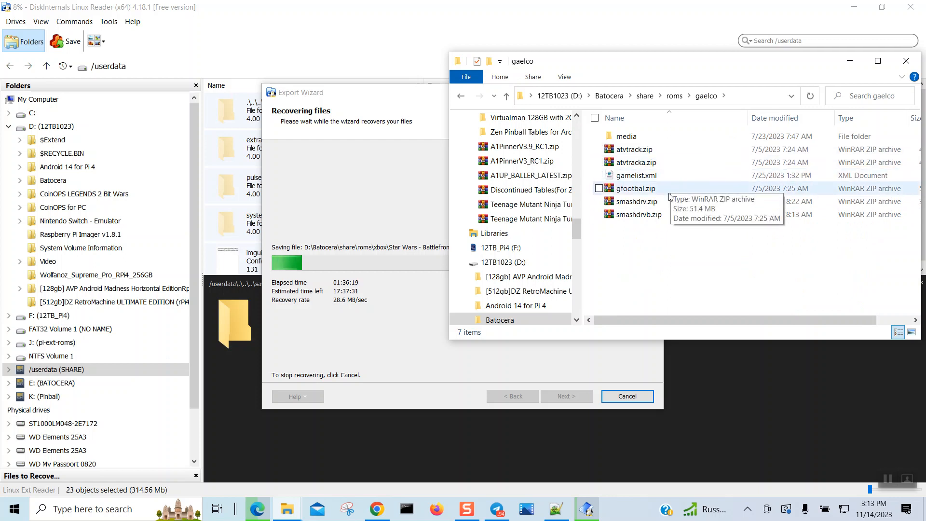
double_click(654, 138)
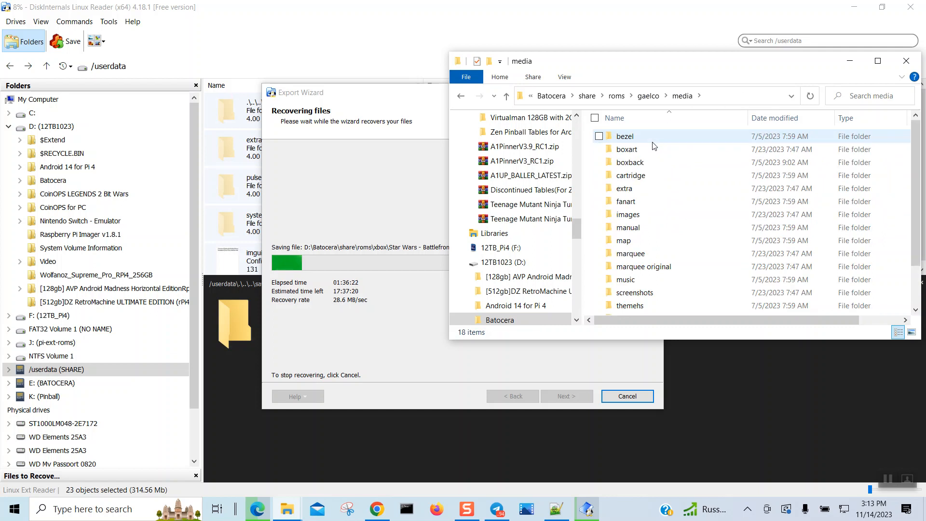
double_click(655, 150)
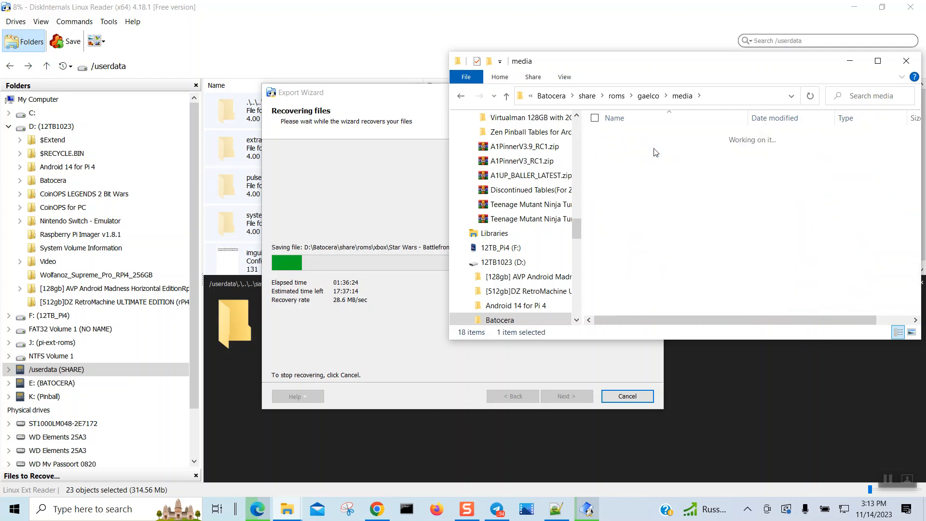
Display the boxart images as extra large icons and enlarge the File Explorer window to fit all of them.
right_click(659, 220)
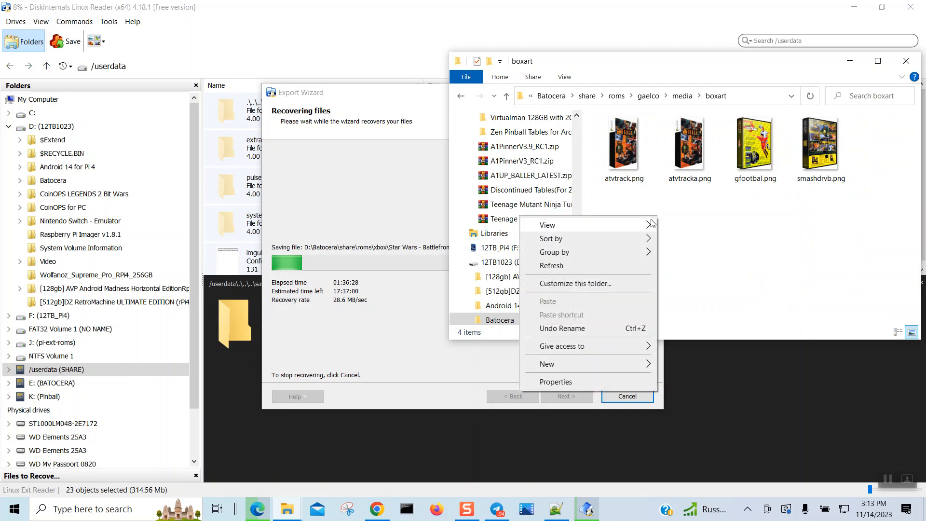
mouse_move(647, 225)
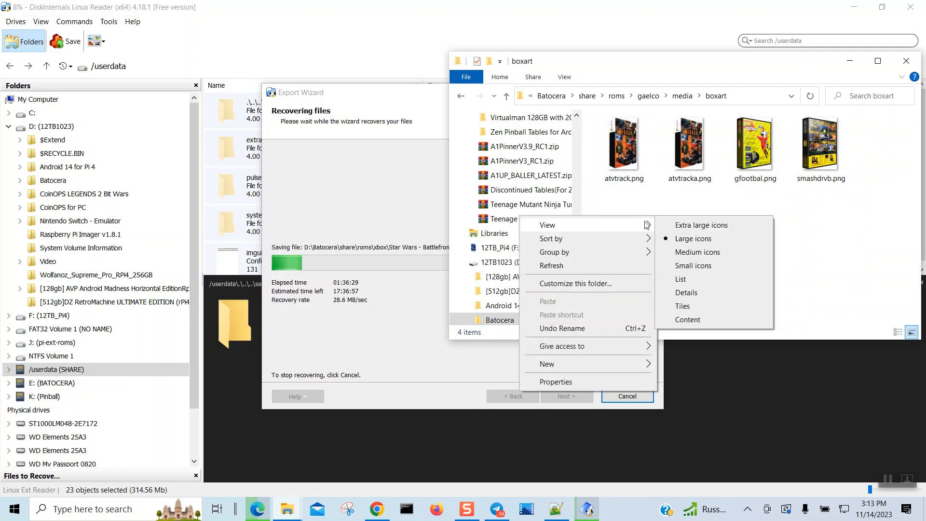
left_click(678, 227)
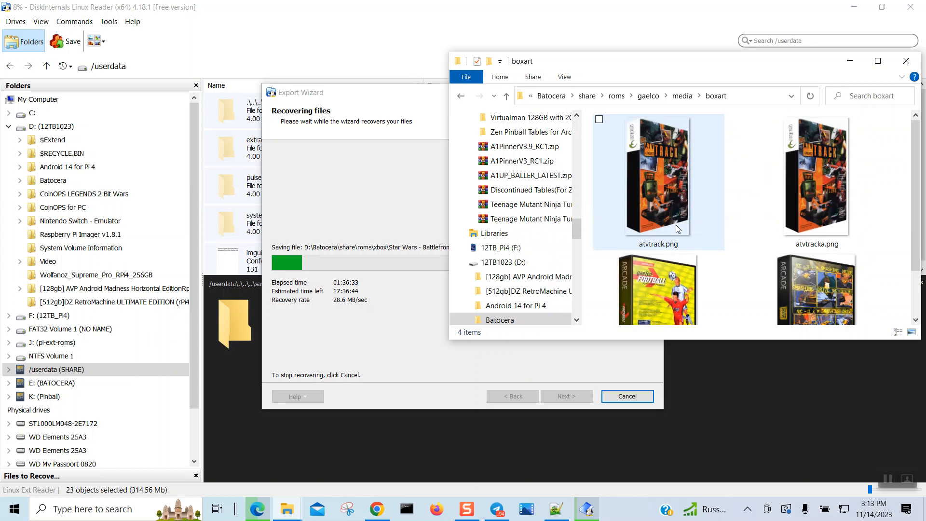
left_click_drag(450, 340, 421, 439)
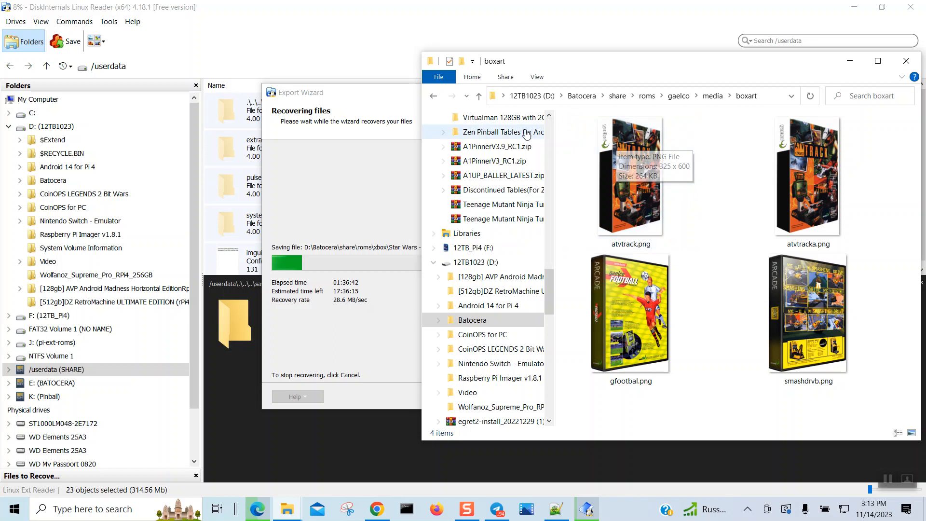
Go back to the gaelco folder and open its gamelist.xml in Notepad++.
left_click(481, 98)
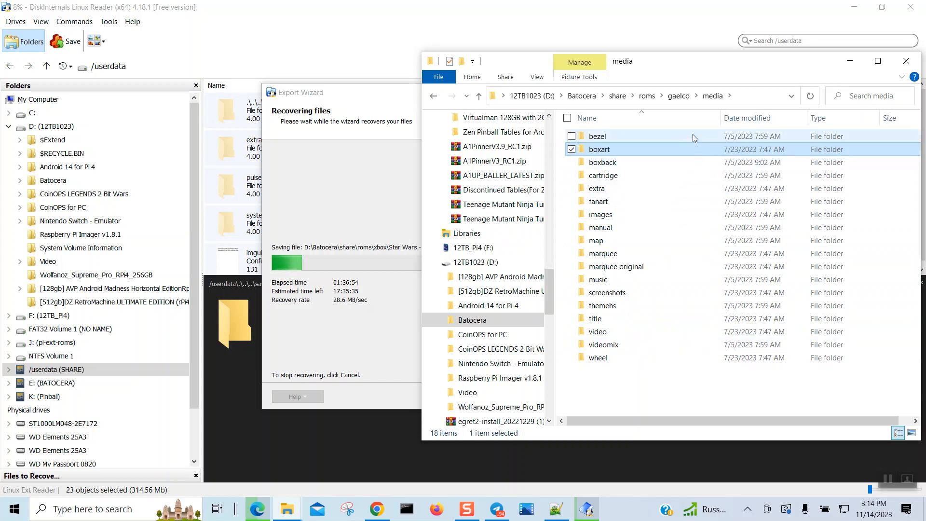
left_click(678, 96)
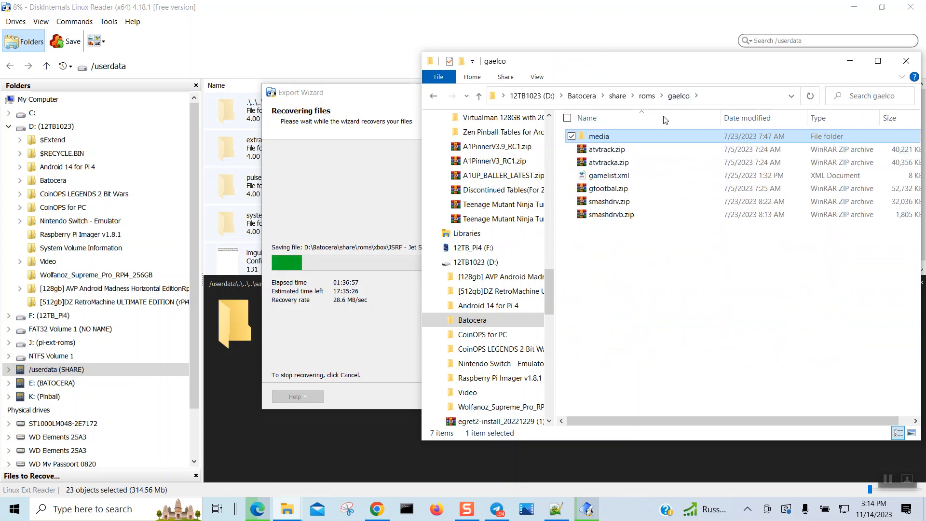
left_click(625, 176)
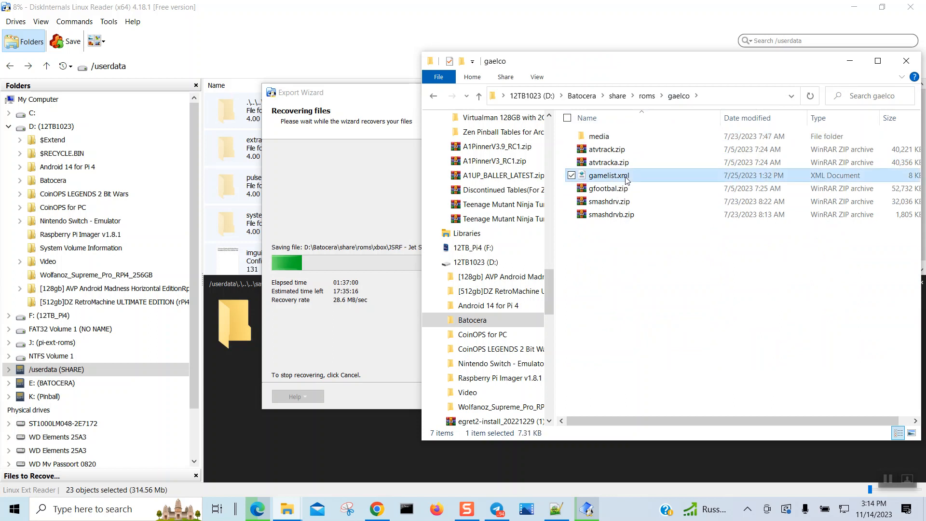
right_click(625, 176)
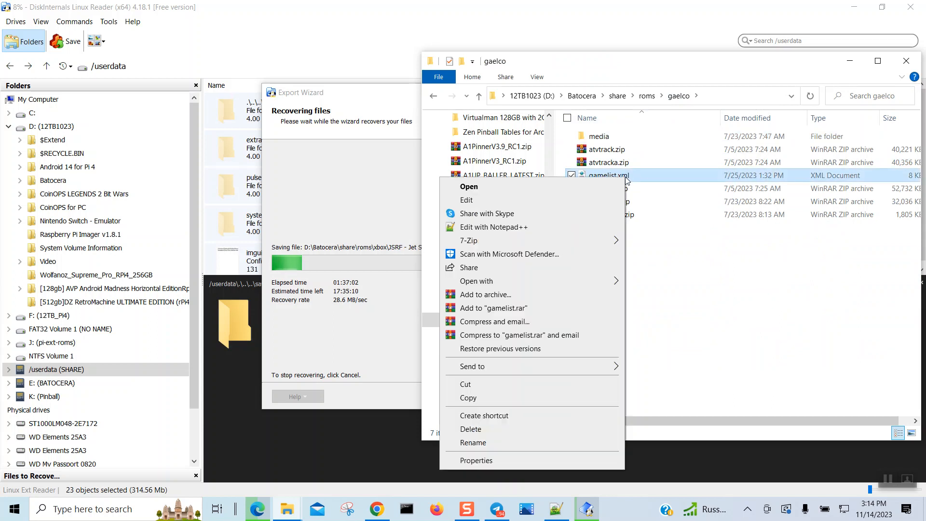
left_click(575, 226)
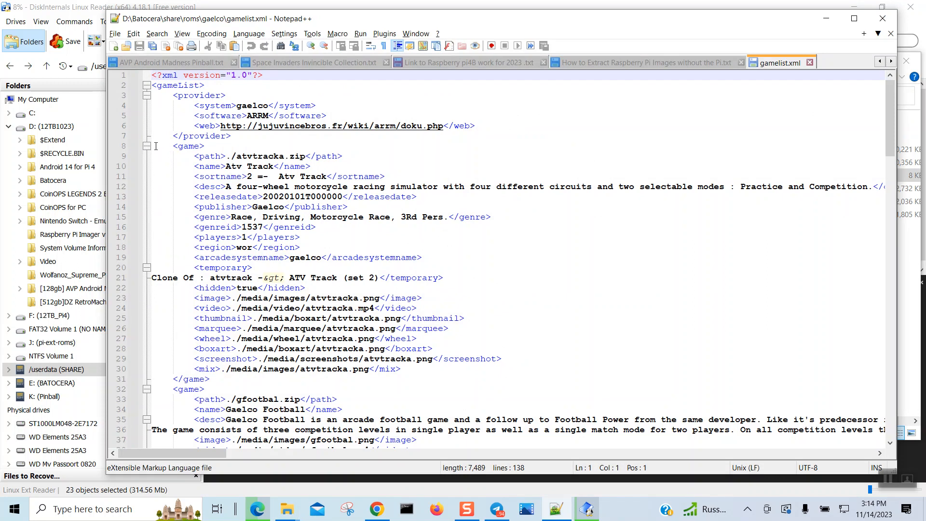
Examine the first game entry, Atv Track, including its media paths in gamelist.xml, and minimize Notepad++.
left_click(155, 146)
left_click_drag(156, 146, 251, 376)
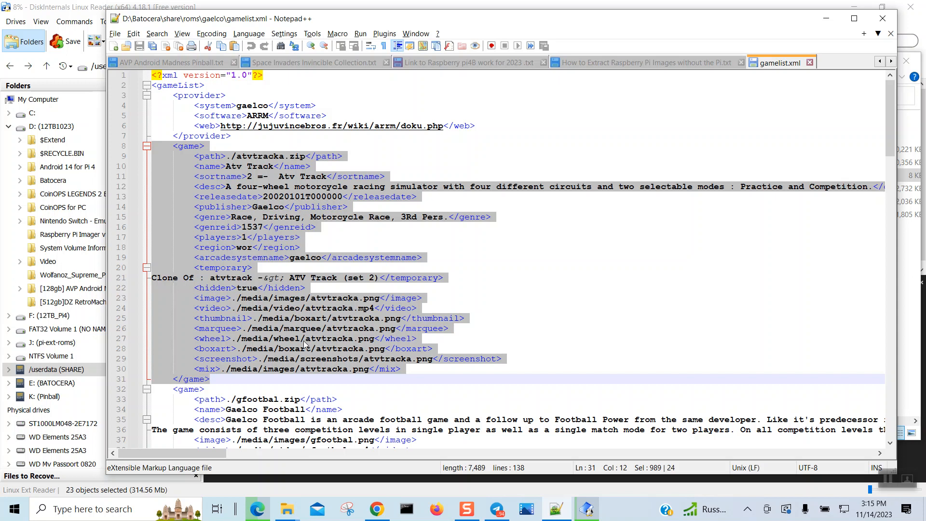
left_click(309, 308)
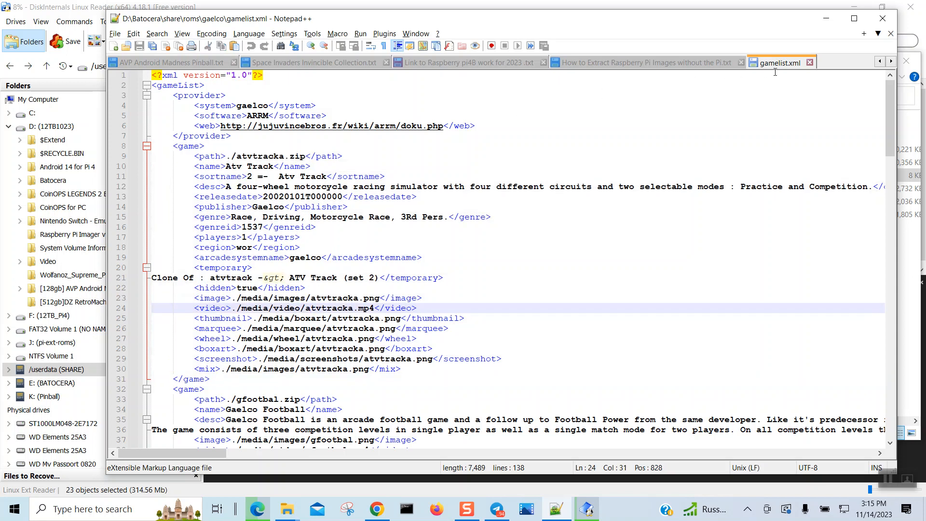
right_click(808, 62)
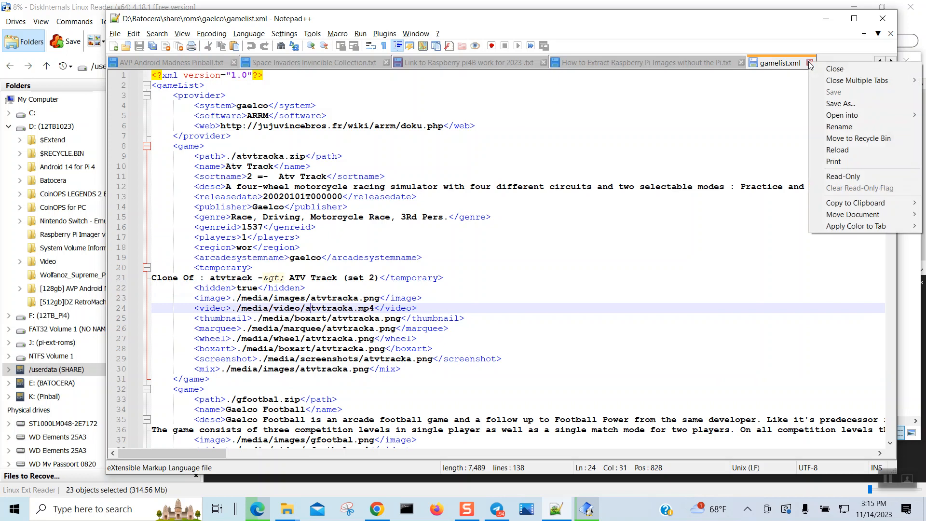
left_click(826, 20)
left_click(827, 21)
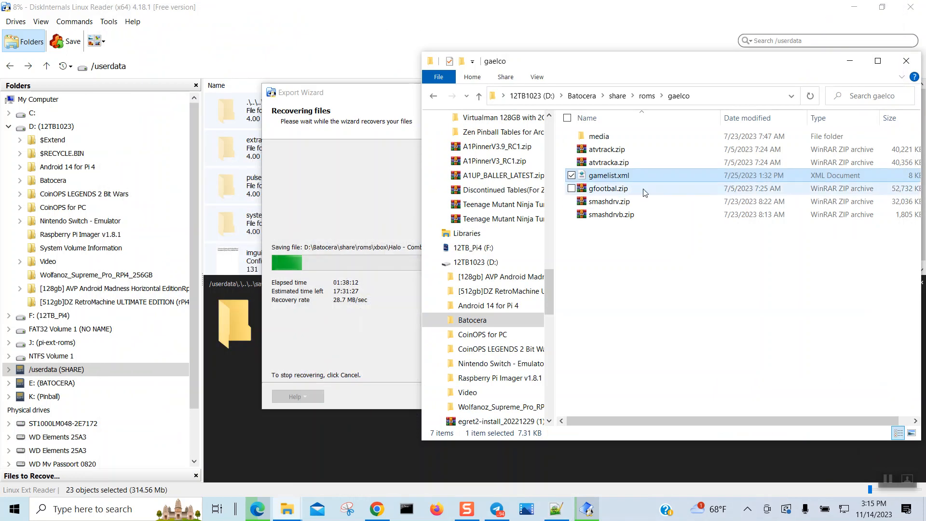
Look over the media subfolders of gaelco and return to the gaelco folder.
left_click(600, 138)
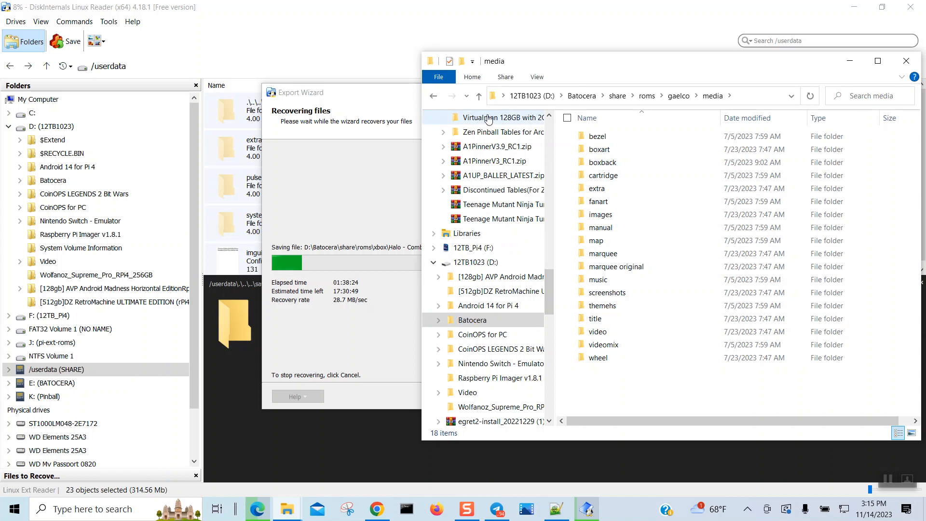
left_click(478, 96)
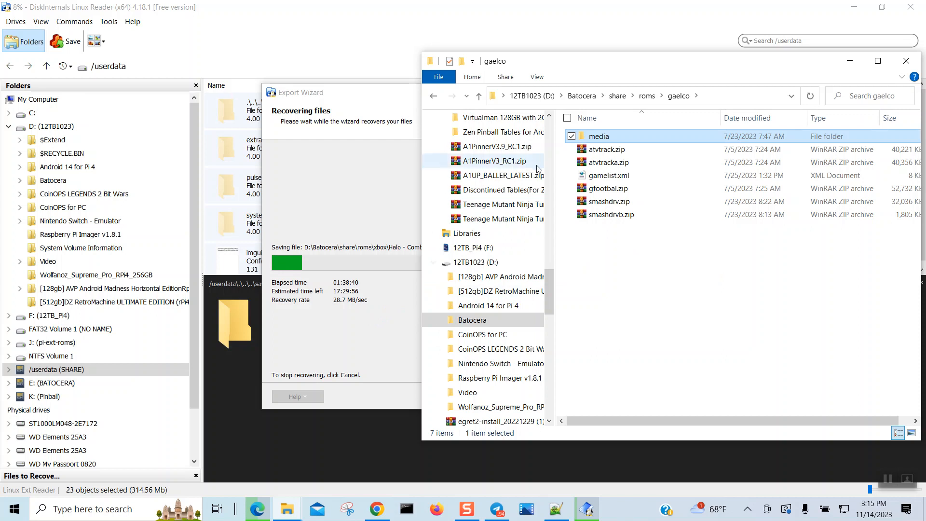
Go from gaelco back to the roms folder and open the media folder inside neogeo64.
left_click(479, 96)
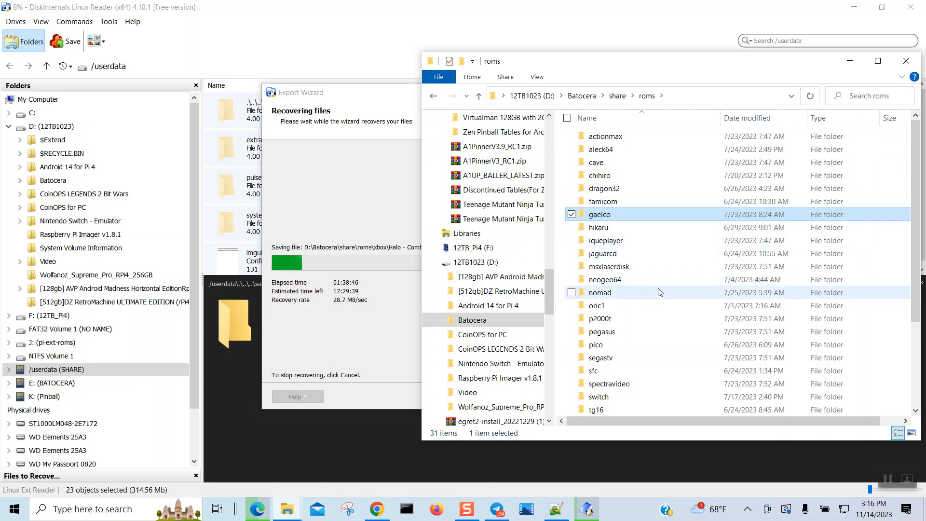
double_click(628, 281)
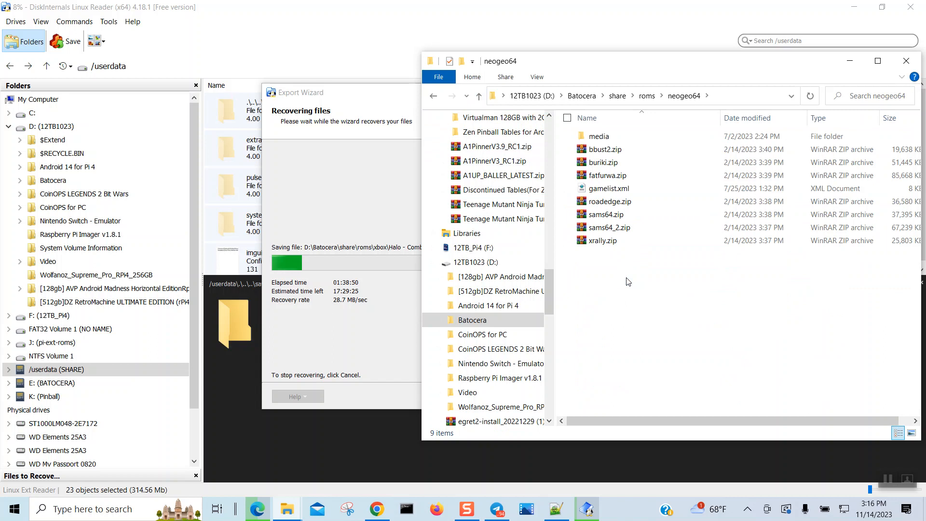
left_click(604, 137)
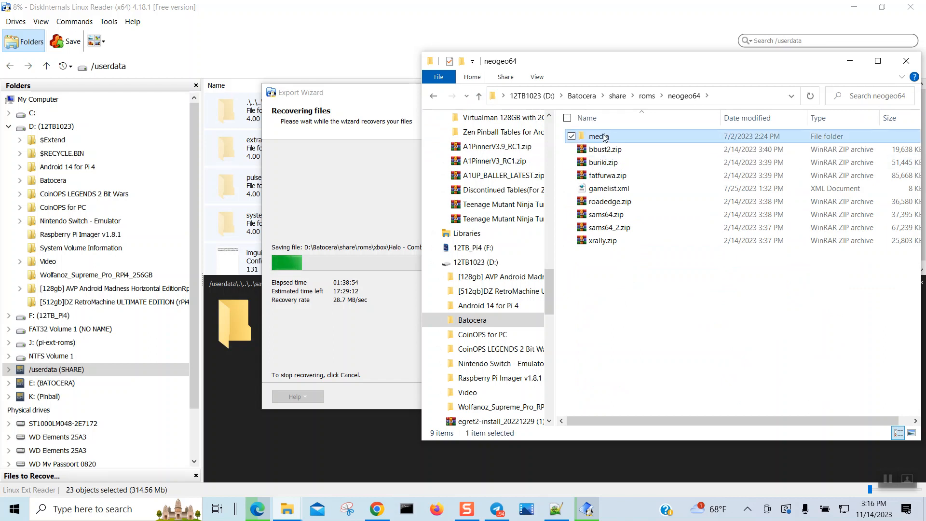
double_click(635, 141)
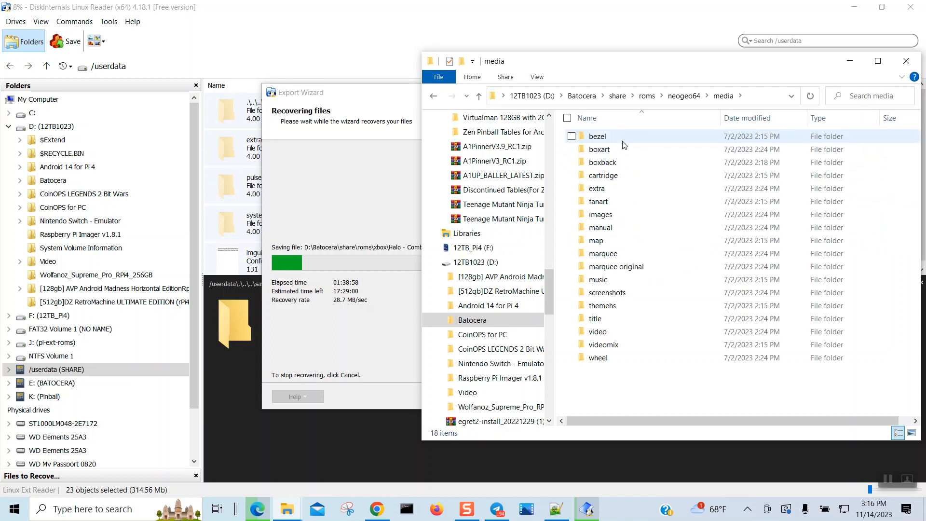
Open neogeo64's boxart folder, display its images as extra large icons and look through all the covers.
double_click(623, 151)
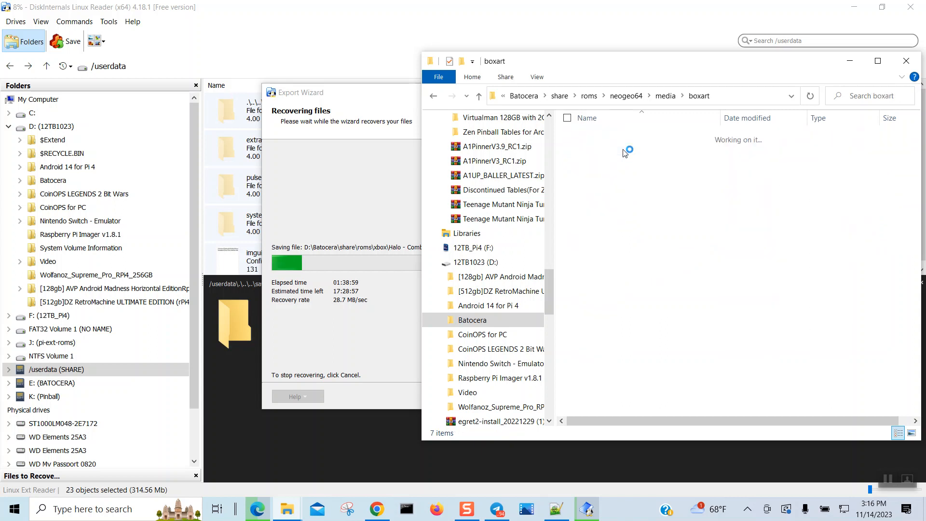
right_click(618, 272)
mouse_move(608, 279)
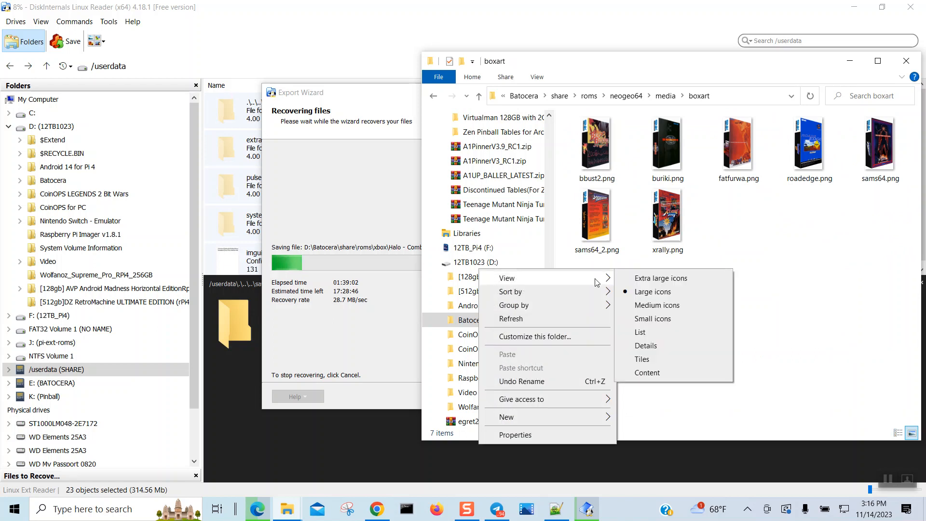
left_click(624, 283)
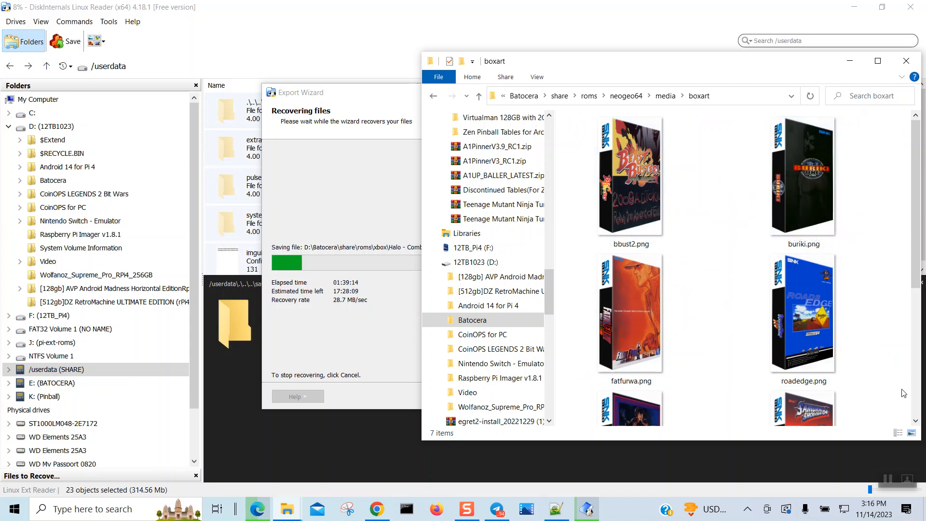
scroll(915, 421, "down", 4)
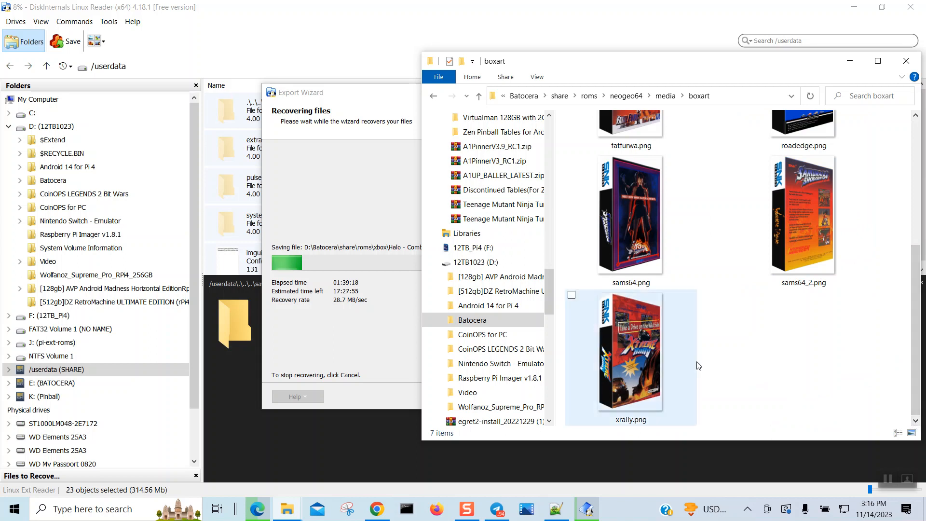
mouse_move(608, 316)
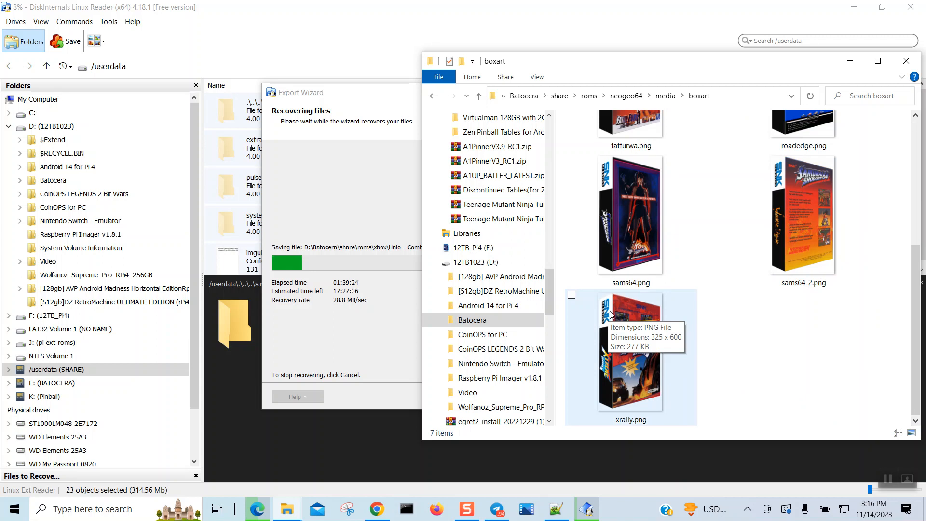
mouse_move(620, 241)
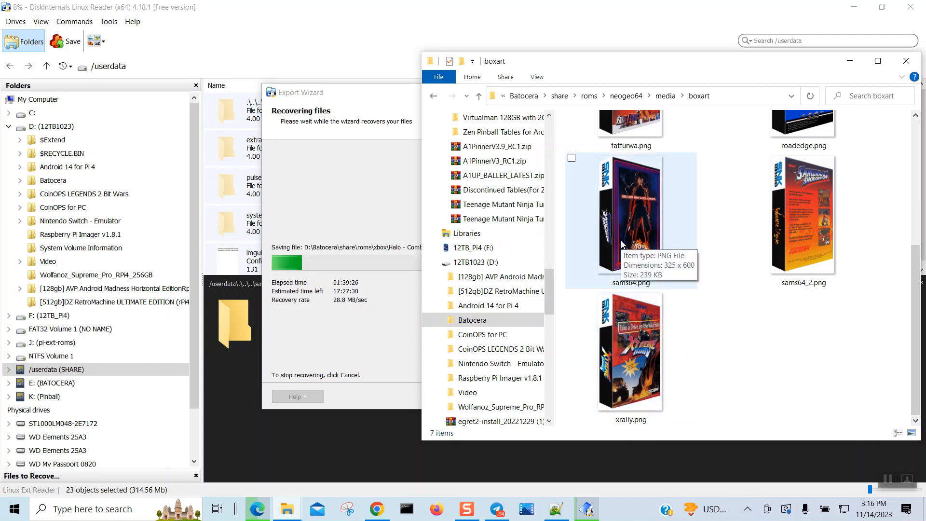
Check the contents of neogeo64's cartridge and bezel media folders, returning to the media folder.
left_click(479, 99)
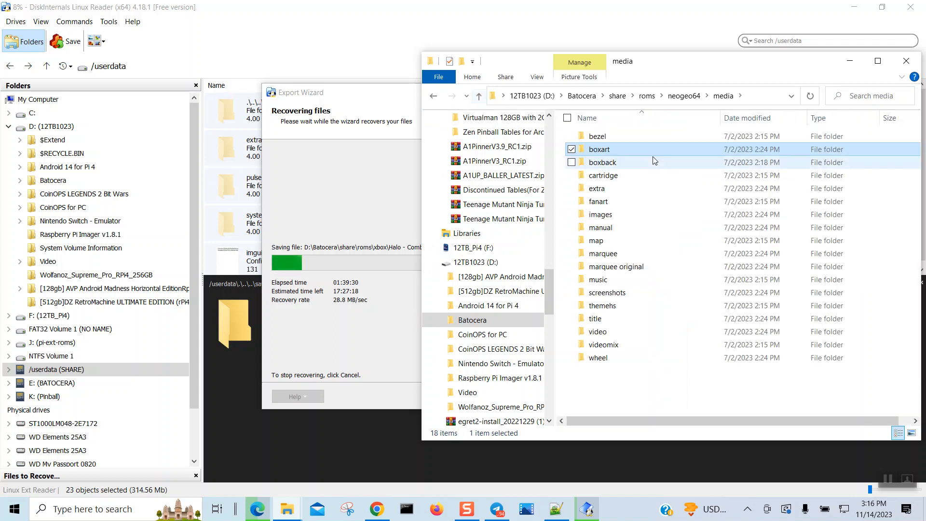
double_click(637, 176)
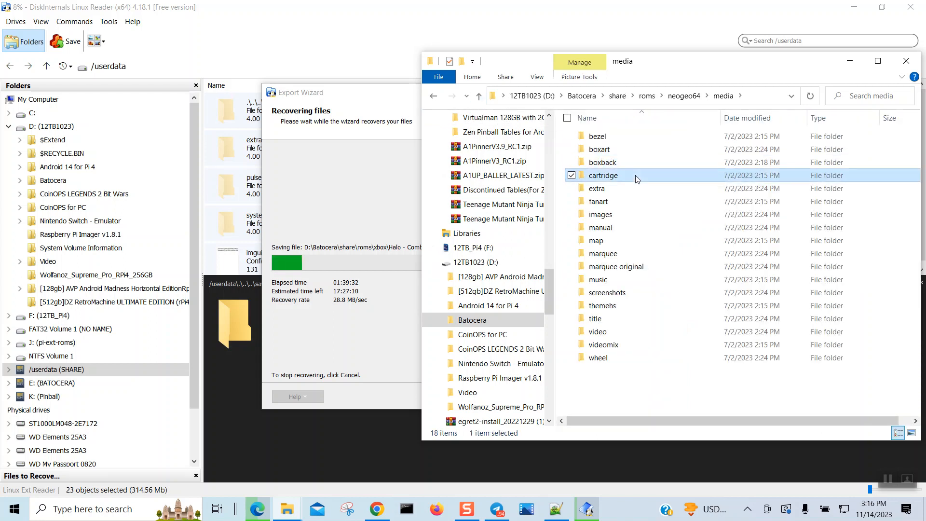
left_click(479, 96)
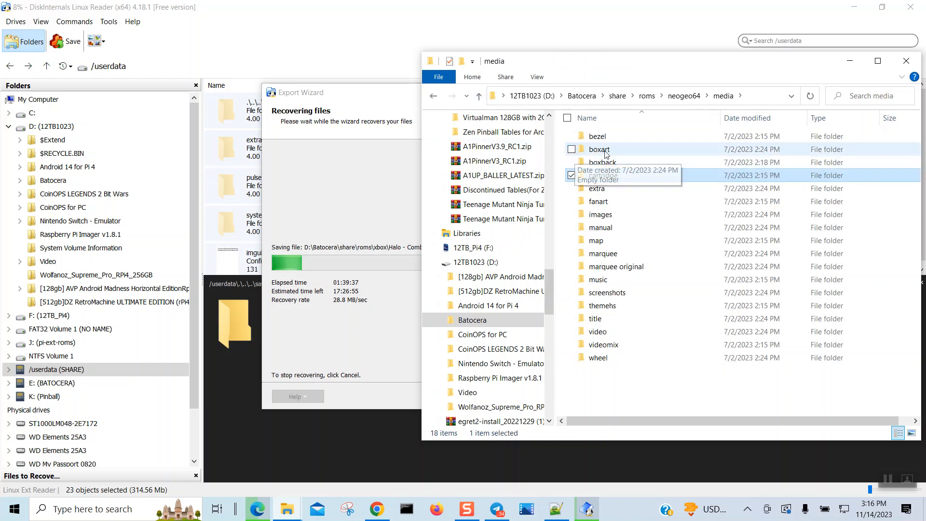
double_click(626, 139)
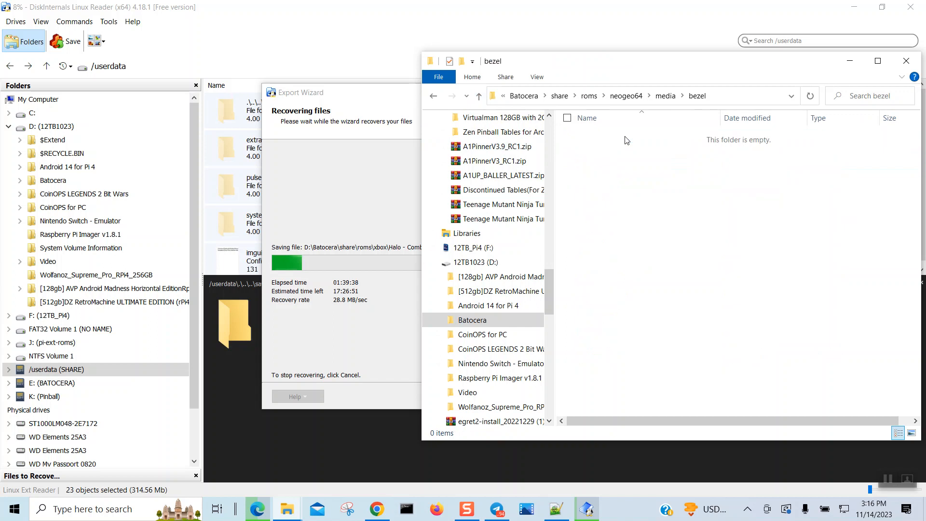
left_click(478, 96)
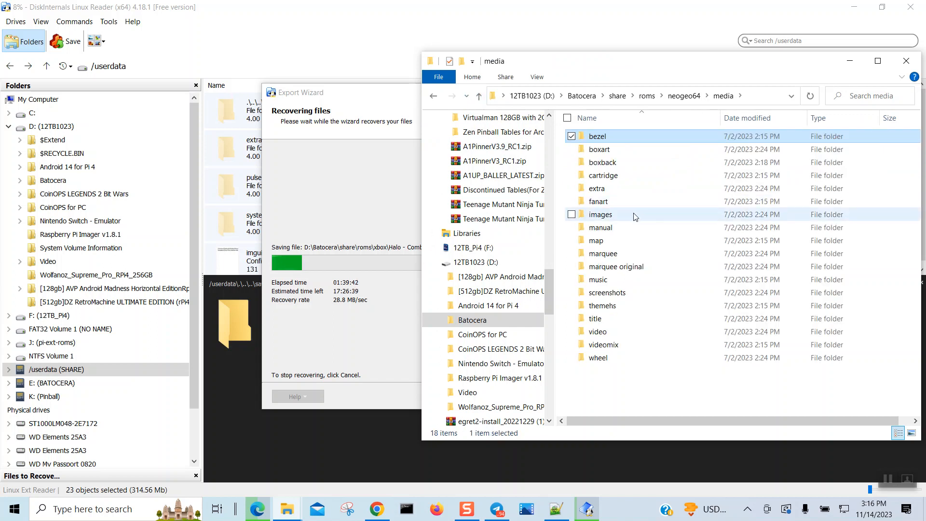
View the images in neogeo64's marquee folder as extra large icons and return to the media folder.
double_click(632, 253)
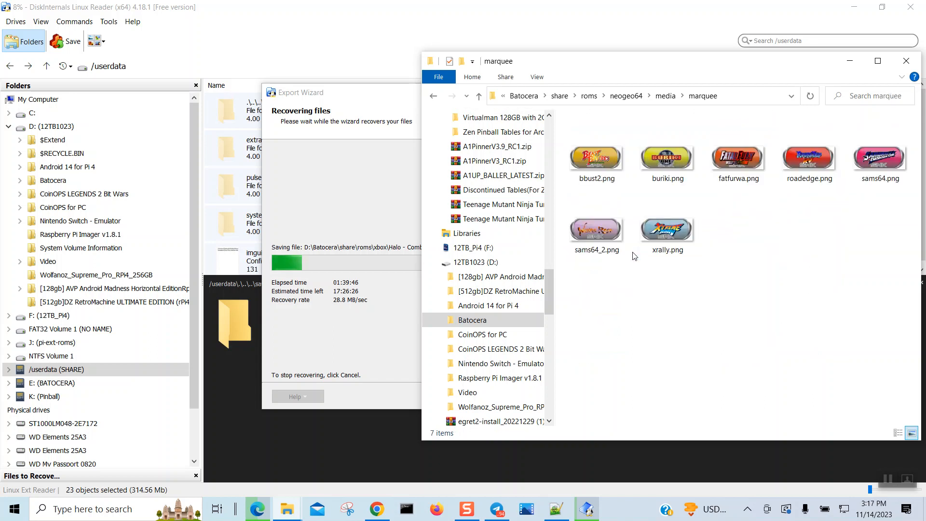
right_click(617, 281)
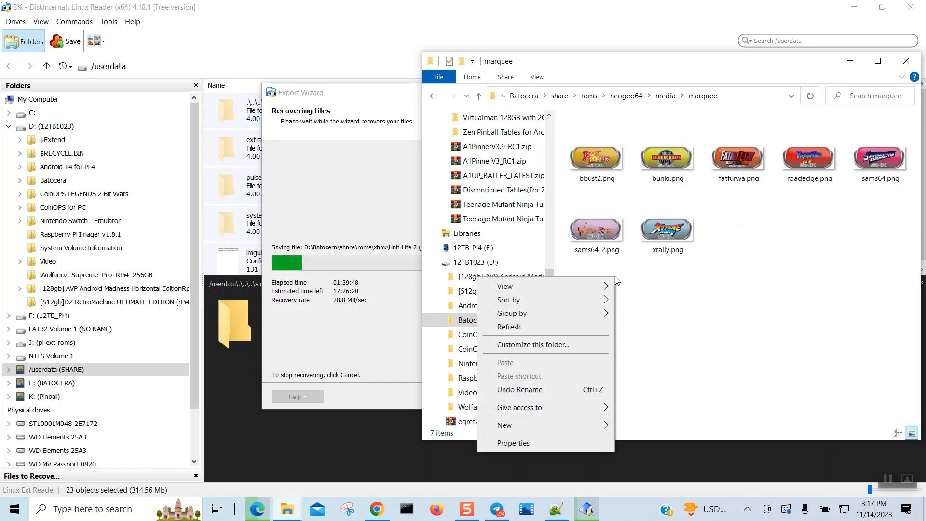
mouse_move(593, 289)
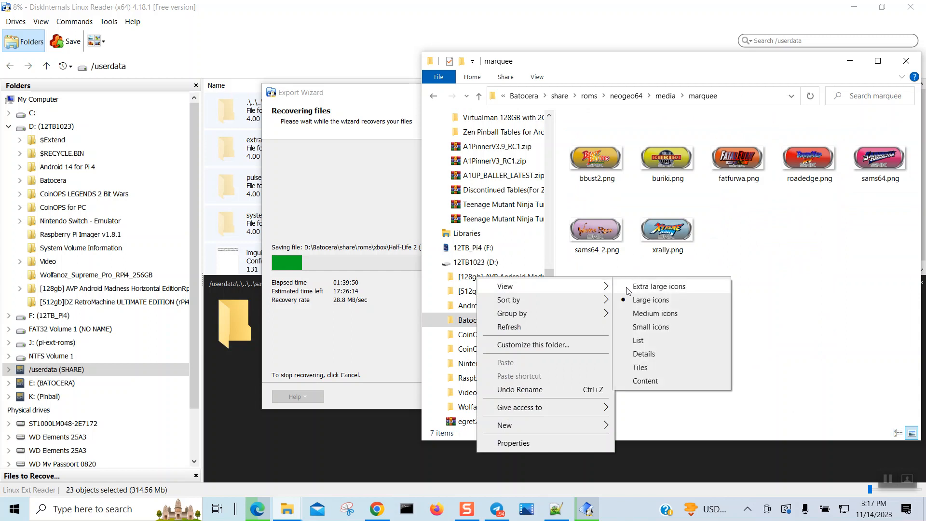
left_click(628, 287)
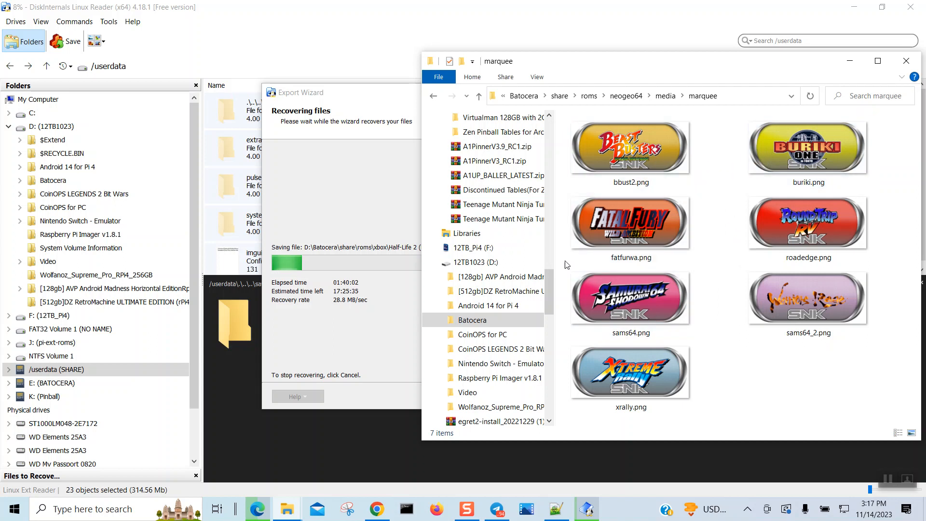
left_click(479, 97)
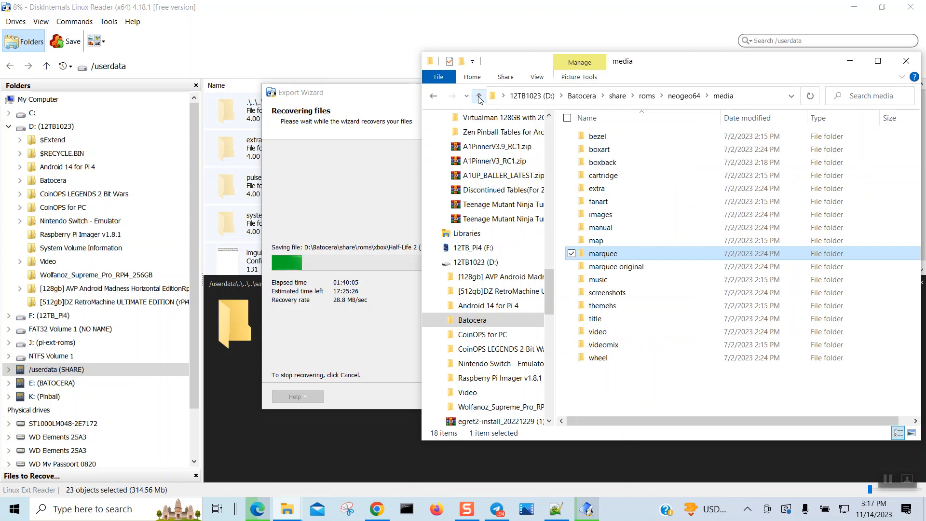
View the logos in the marquee original folder as extra large icons and return to the media folder.
double_click(657, 266)
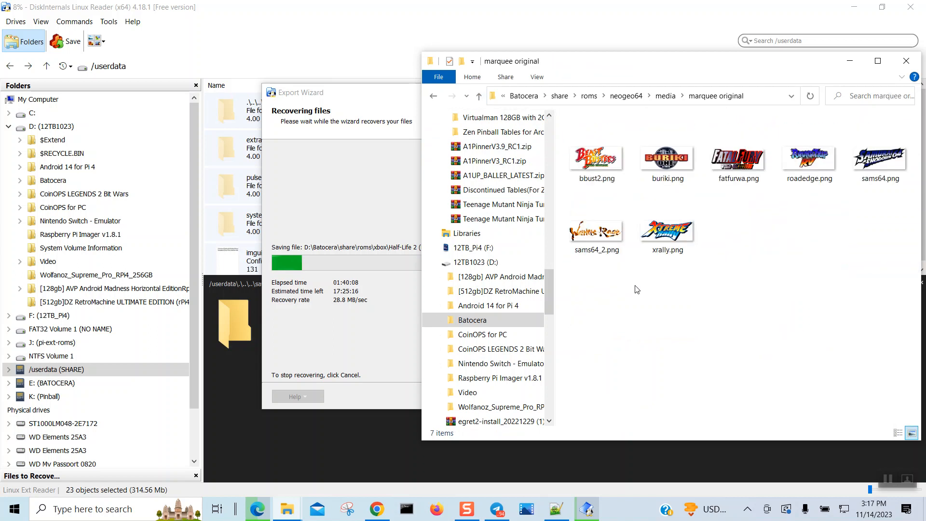
right_click(637, 288)
mouse_move(622, 295)
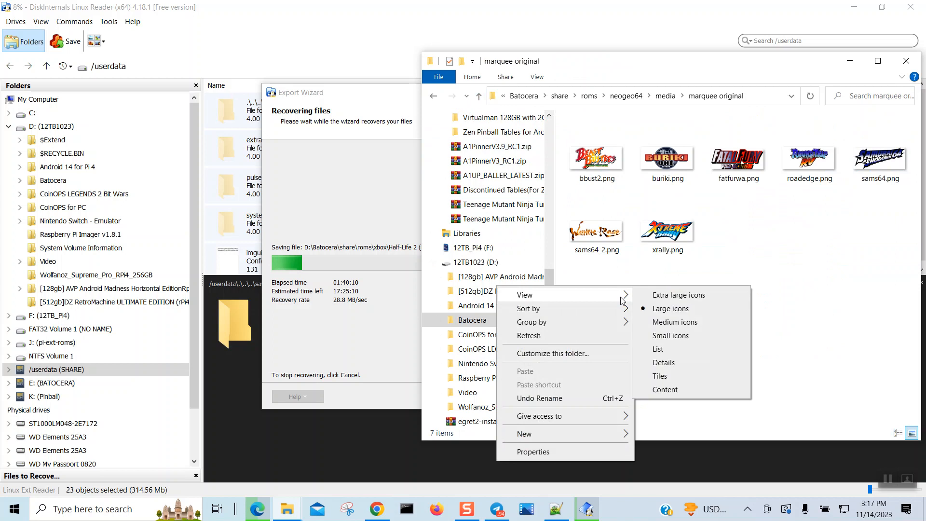
left_click(655, 297)
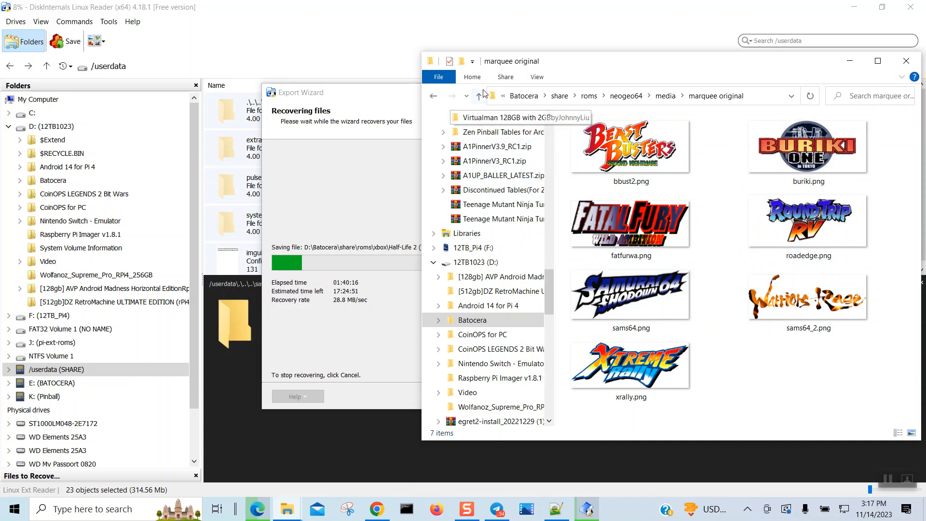
left_click(481, 97)
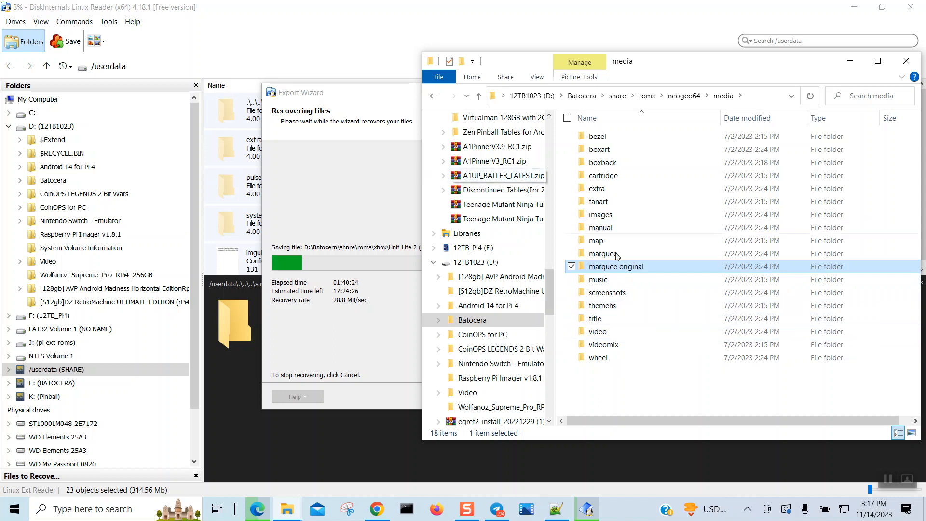
View neogeo64's wheel images as extra large icons and go back up to the roms folder.
double_click(630, 358)
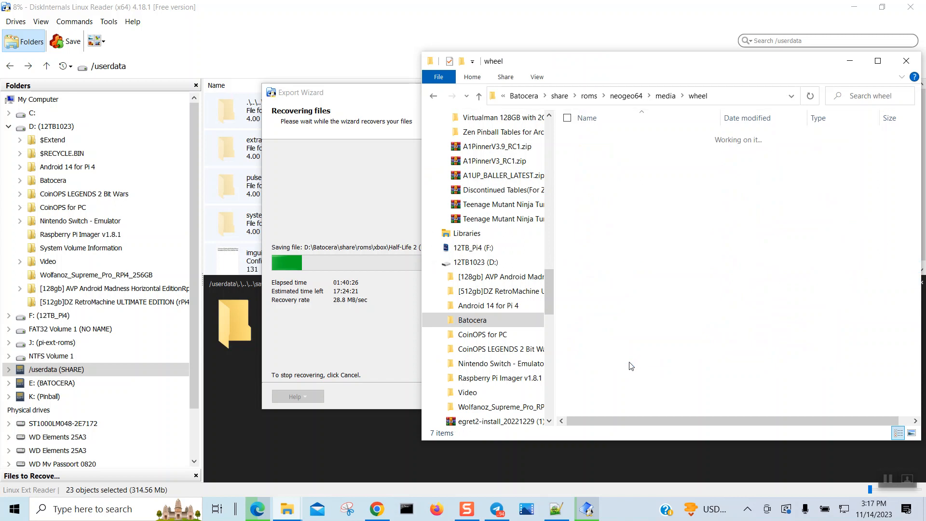
right_click(626, 283)
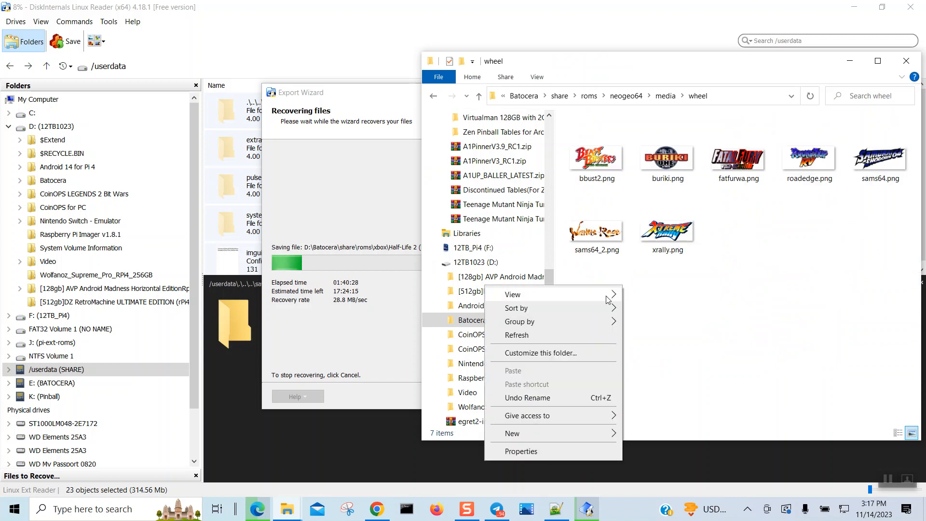
left_click(638, 295)
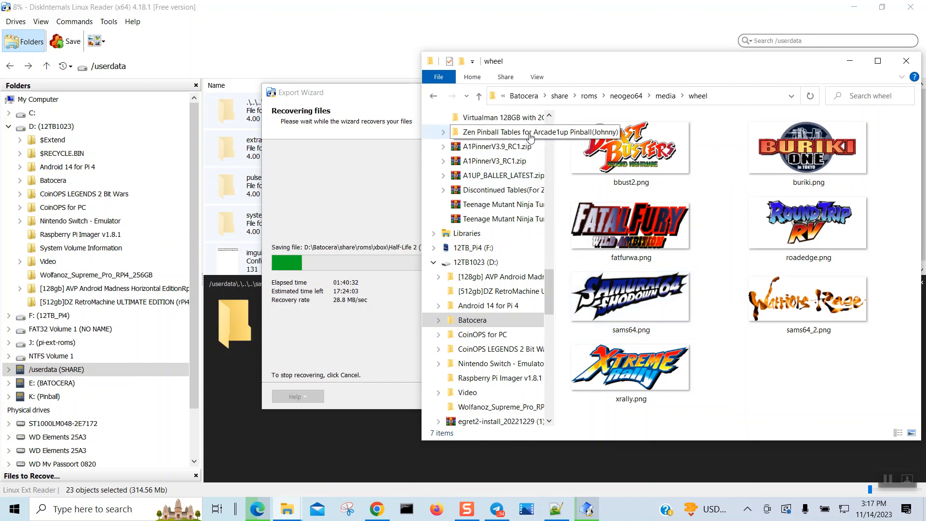
left_click(480, 101)
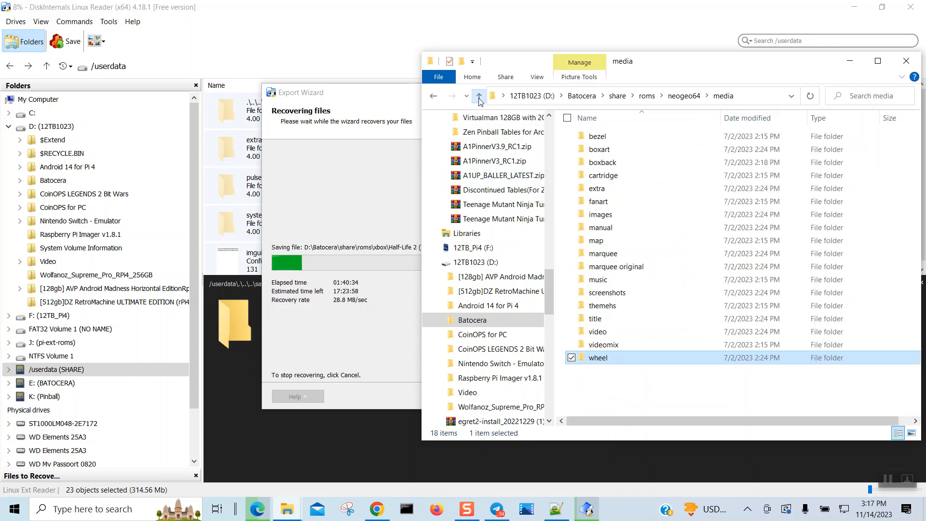
left_click(479, 97)
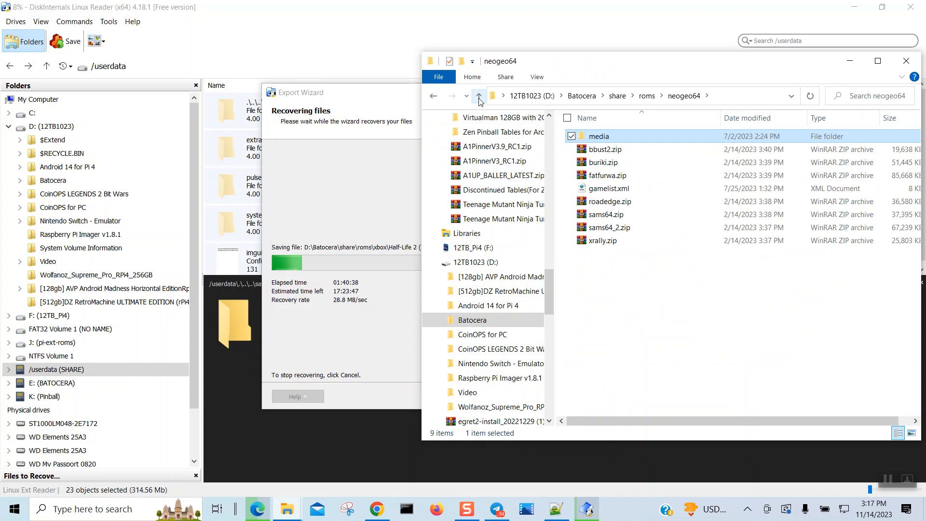
left_click(479, 97)
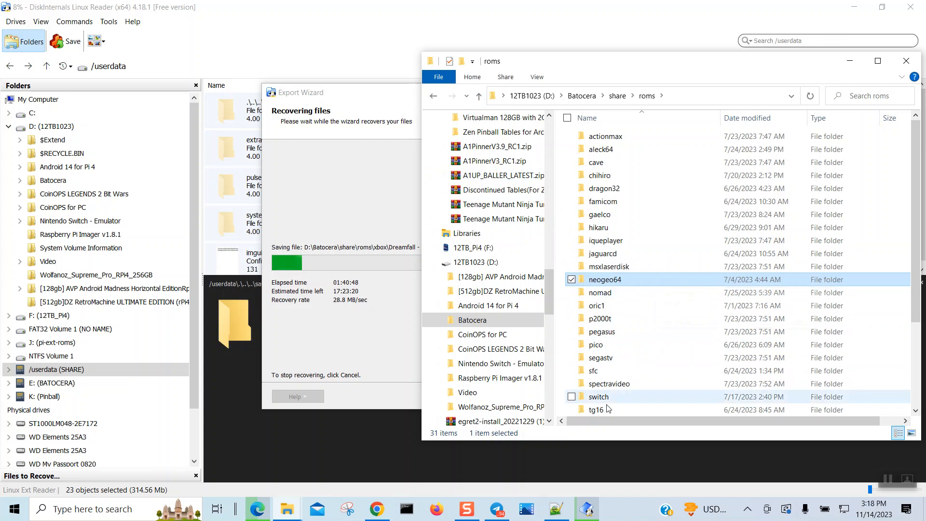
Look over the files and folders of the switch system, then go back up to the share folder.
left_click(622, 398)
double_click(622, 401)
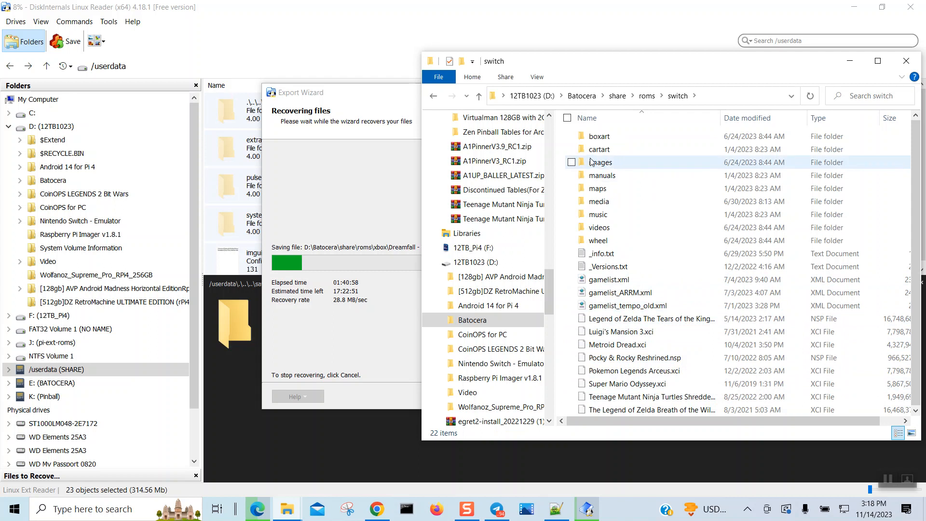
left_click(479, 97)
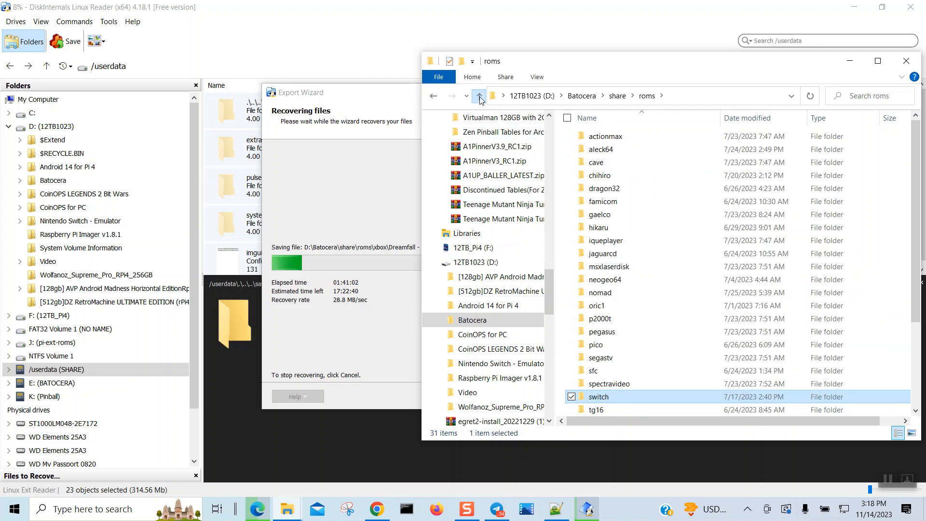
left_click(479, 97)
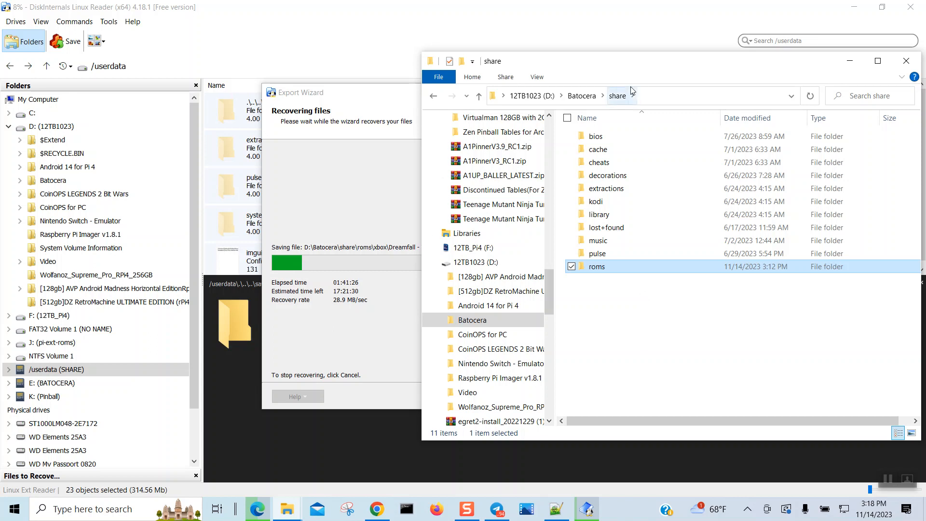
Switch to DiskInternals Linux Reader and minimize its Export Wizard window while the recovery runs.
left_click(654, 20)
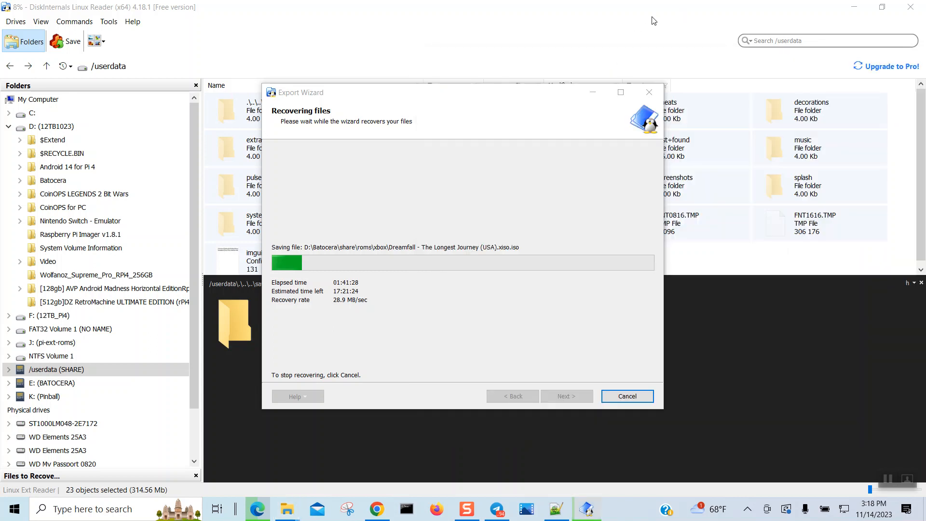
left_click(594, 92)
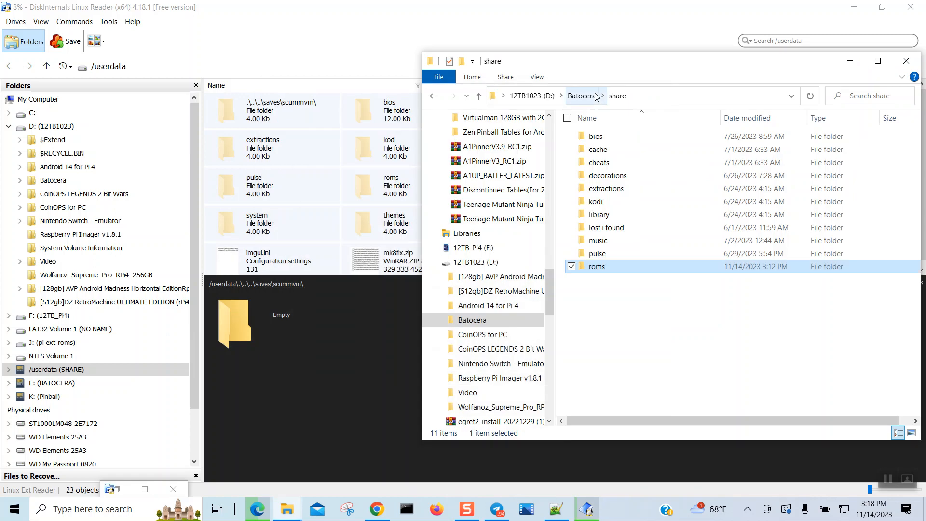
left_click(854, 9)
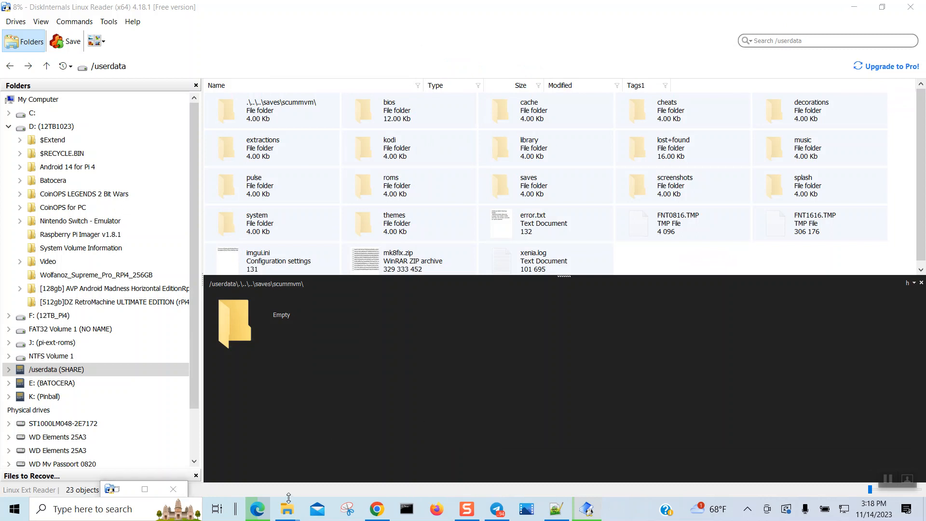
Bring up the Windows taskbar's window-arrangement and settings options.
mouse_move(288, 511)
right_click(638, 511)
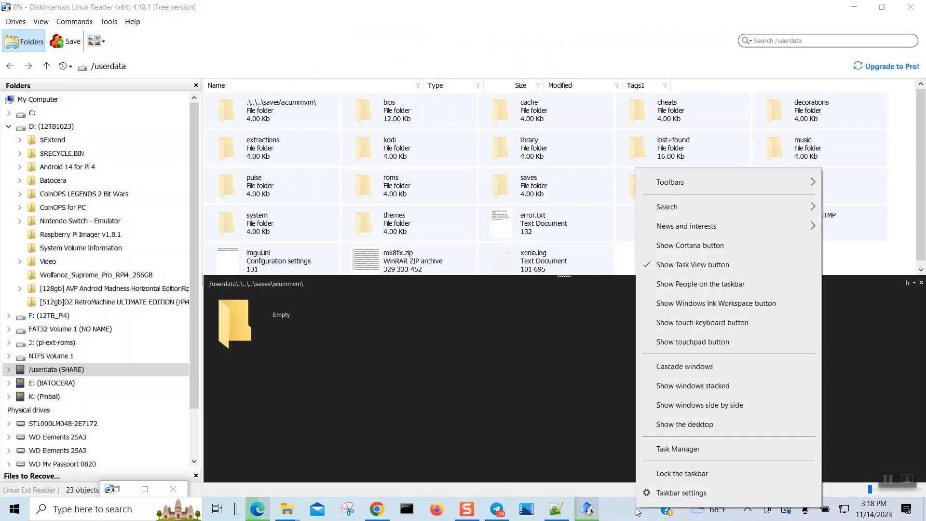